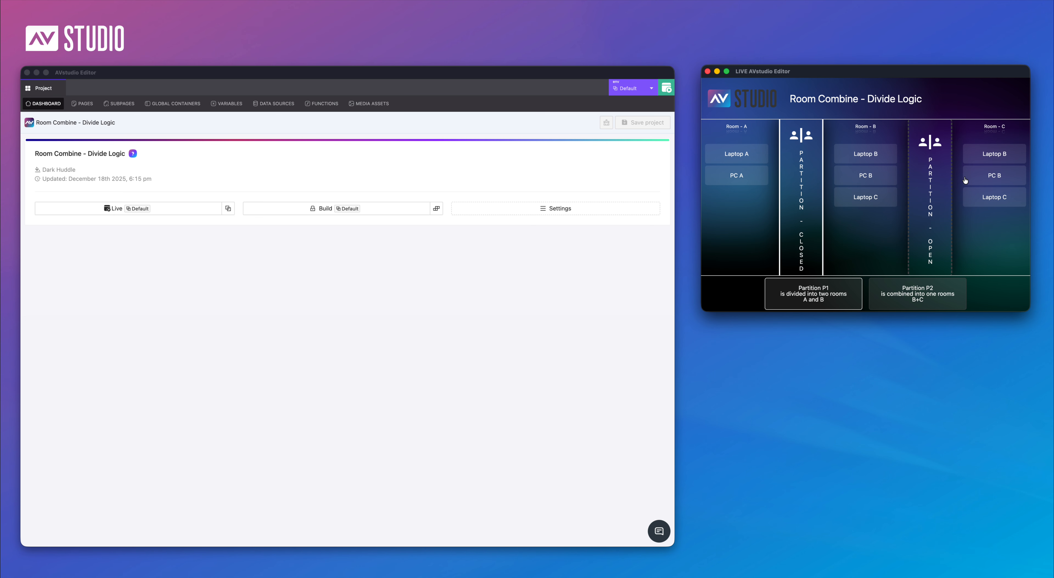
Close partition P2 in the live panel to divide rooms B and C, and return to the project editor
left_click(935, 193)
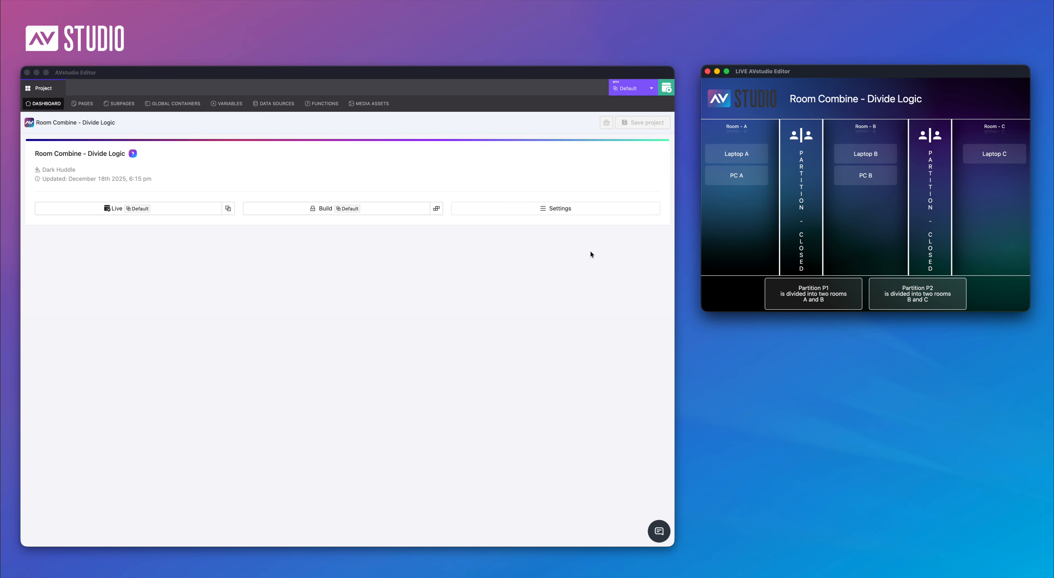
left_click(367, 295)
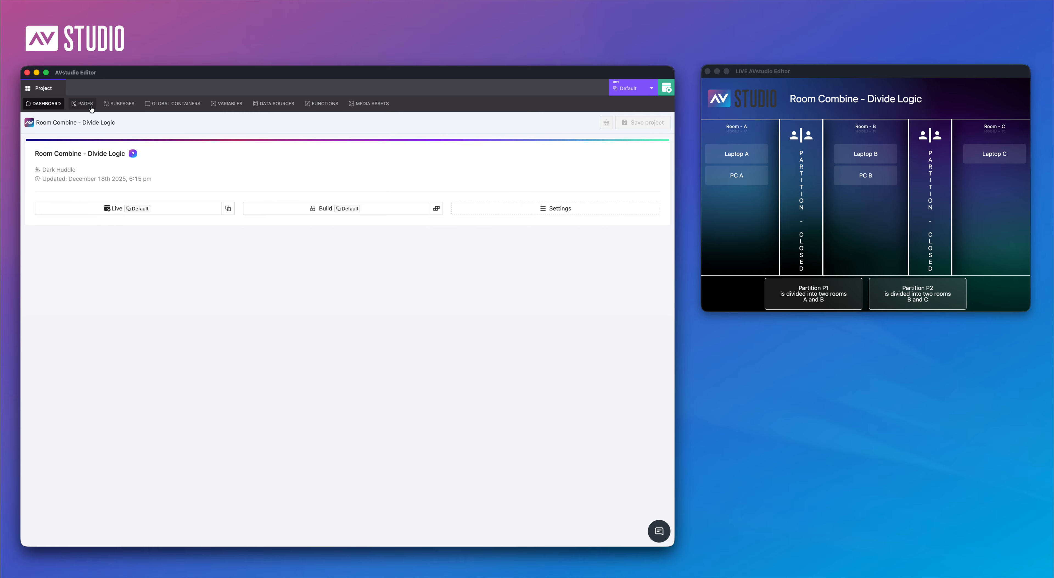
Examine the local JSON of the sources data source, including each entry's id, name and room, and leave without saving
left_click(277, 104)
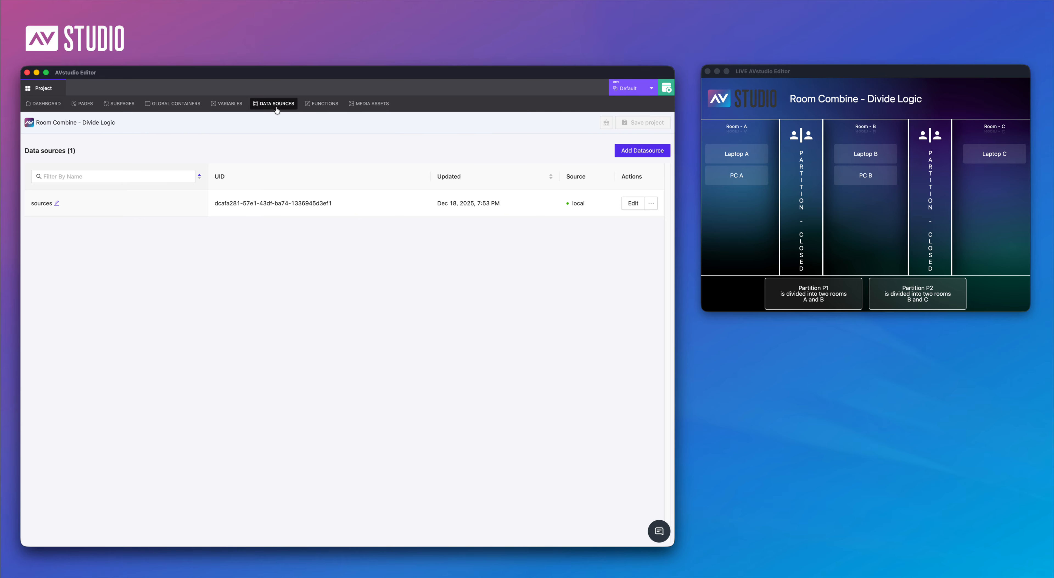
left_click(633, 203)
left_click(85, 202)
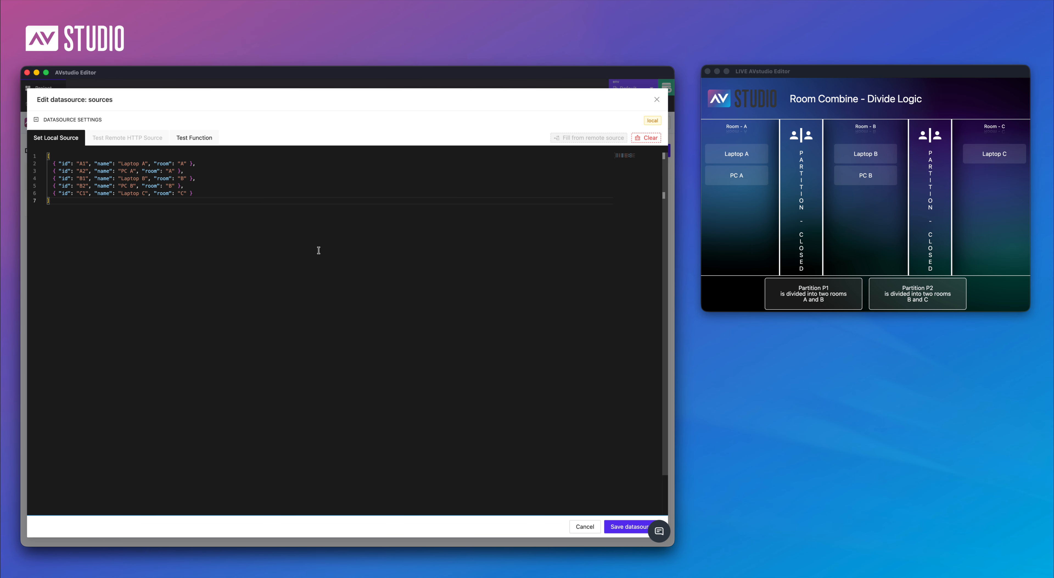
left_click(585, 526)
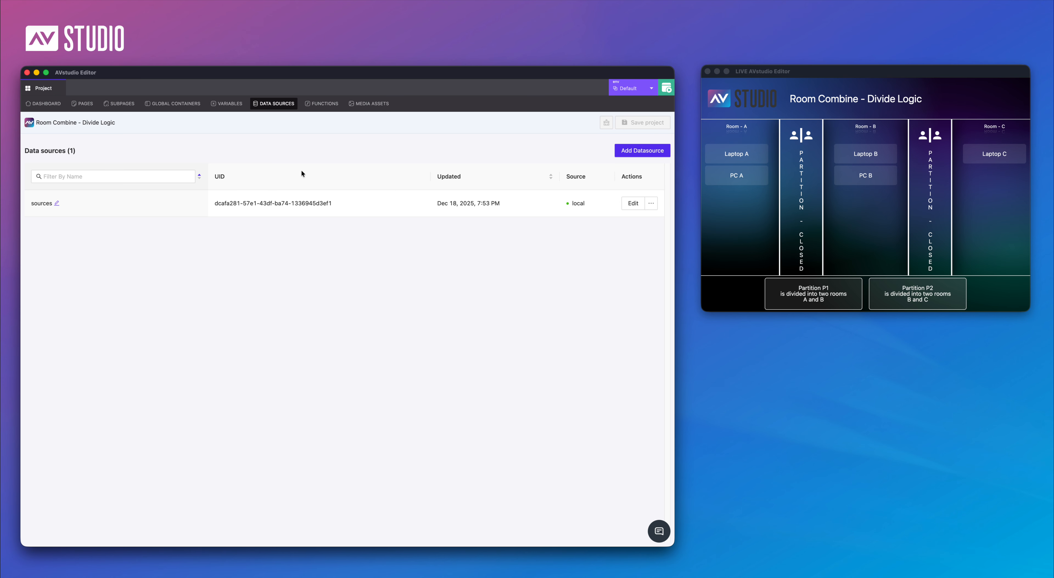
Review the project variable partitionP1Open and the options available for its external value setter
left_click(225, 104)
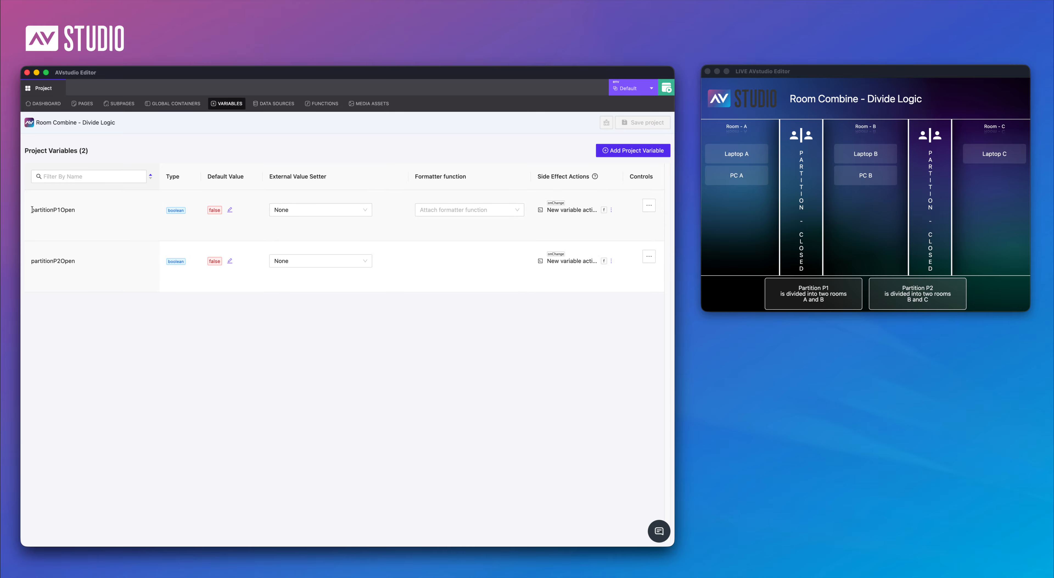
left_click_drag(31, 209, 84, 210)
left_click(342, 214)
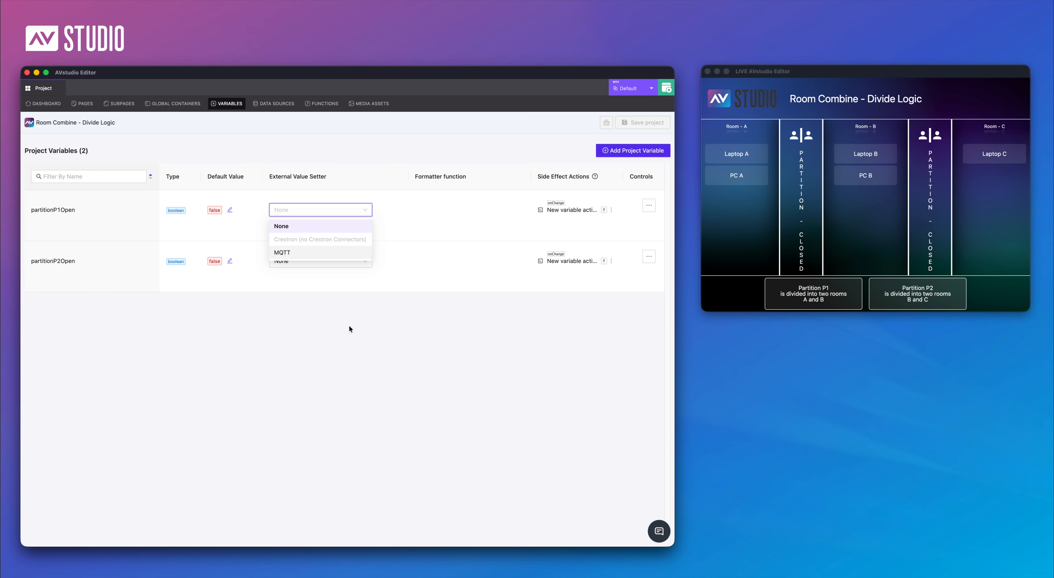
left_click(361, 333)
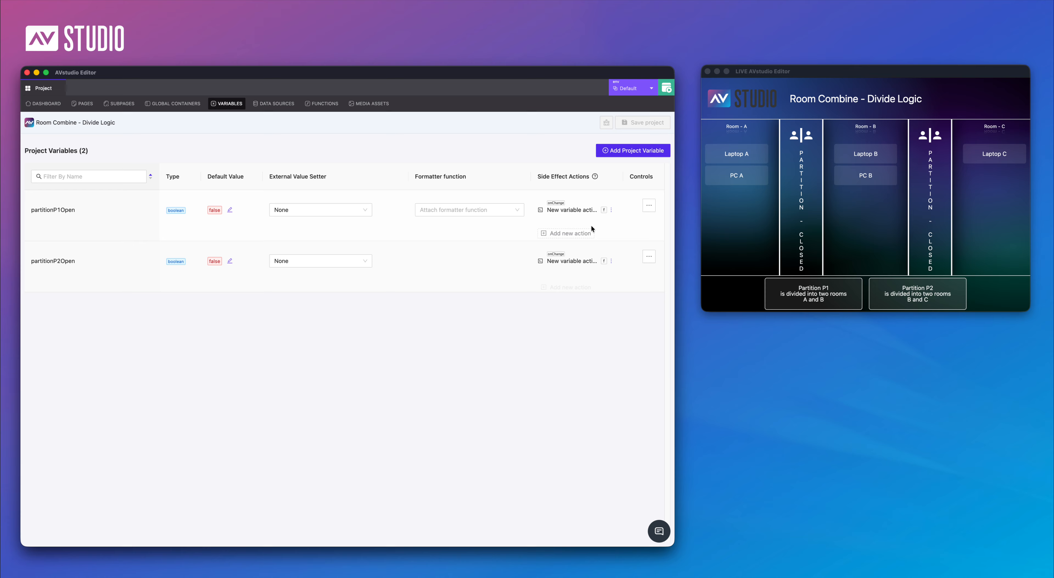
Inspect the on-change side effect action of partitionP1Open and the function it runs, leaving it without saving
left_click_drag(31, 210, 84, 210)
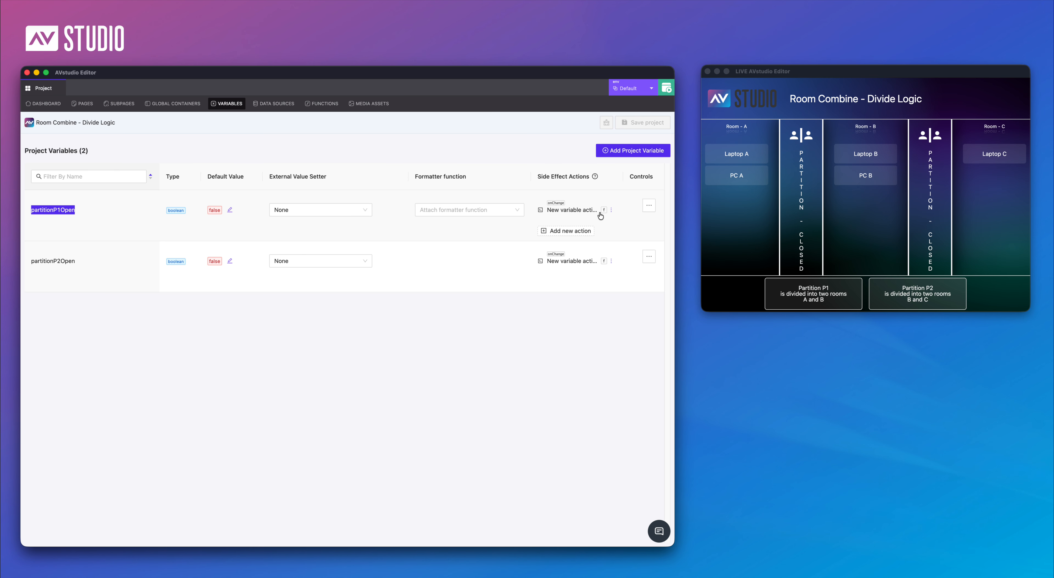
left_click(611, 210)
left_click(602, 228)
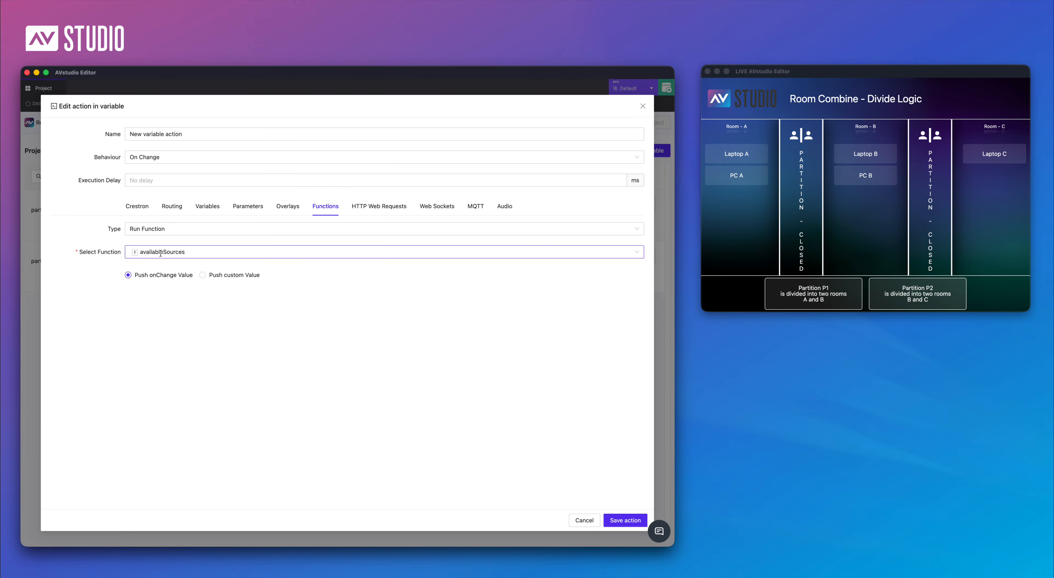
left_click(582, 519)
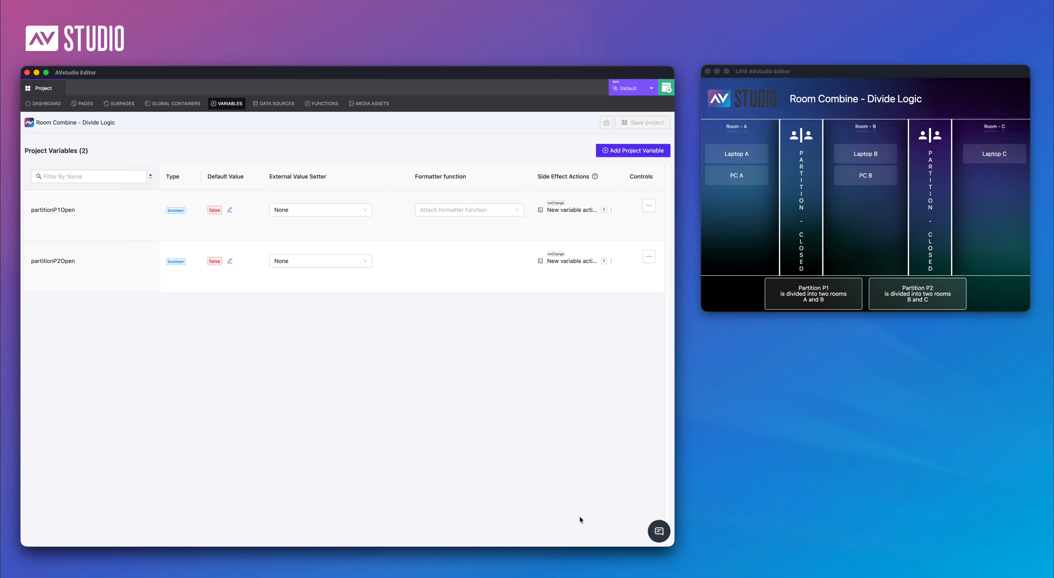
Examine the availableSources function in an enlarged editor window, from its sources argument through its full code, and close it
left_click(323, 104)
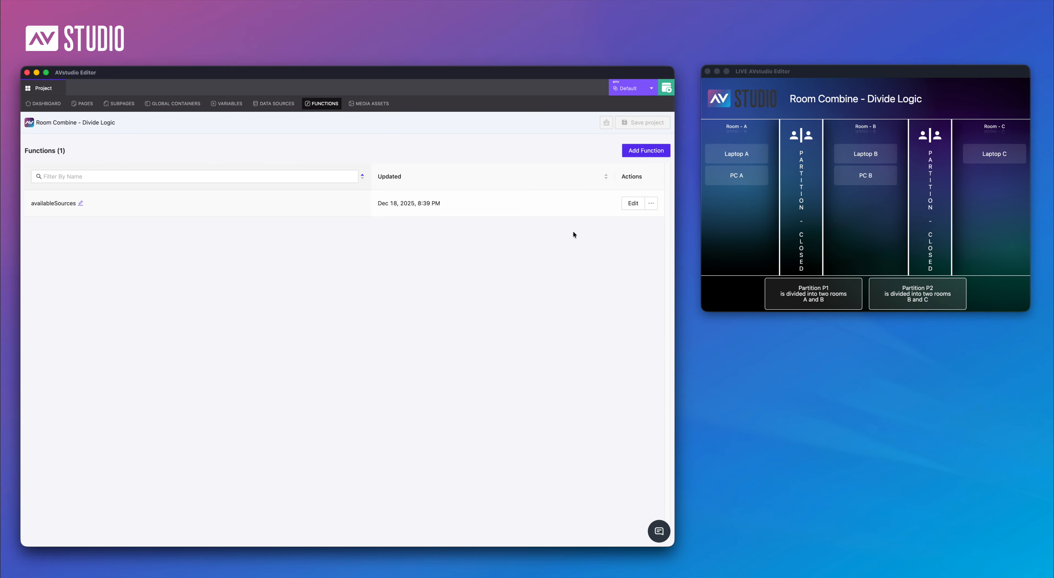
left_click(633, 203)
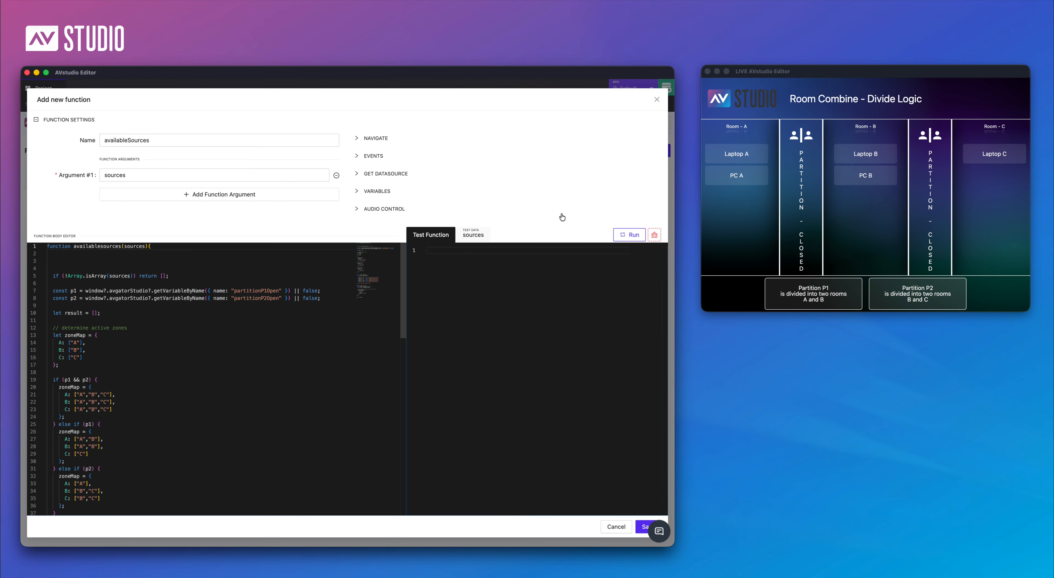
double_click(450, 78)
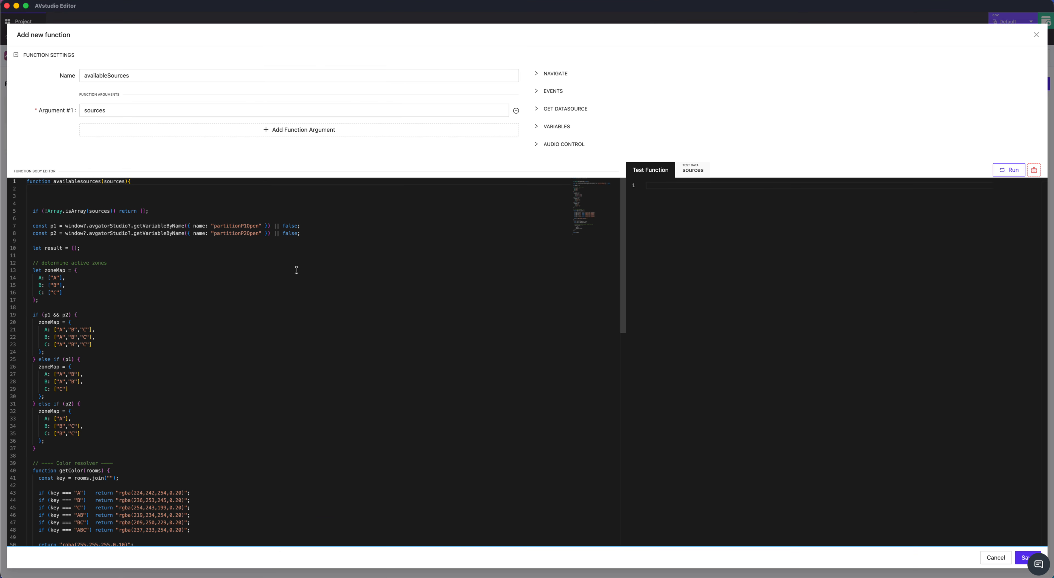
left_click(121, 110)
mouse_move(114, 183)
scroll(224, 394, "down", 3)
scroll(233, 395, "up", 3)
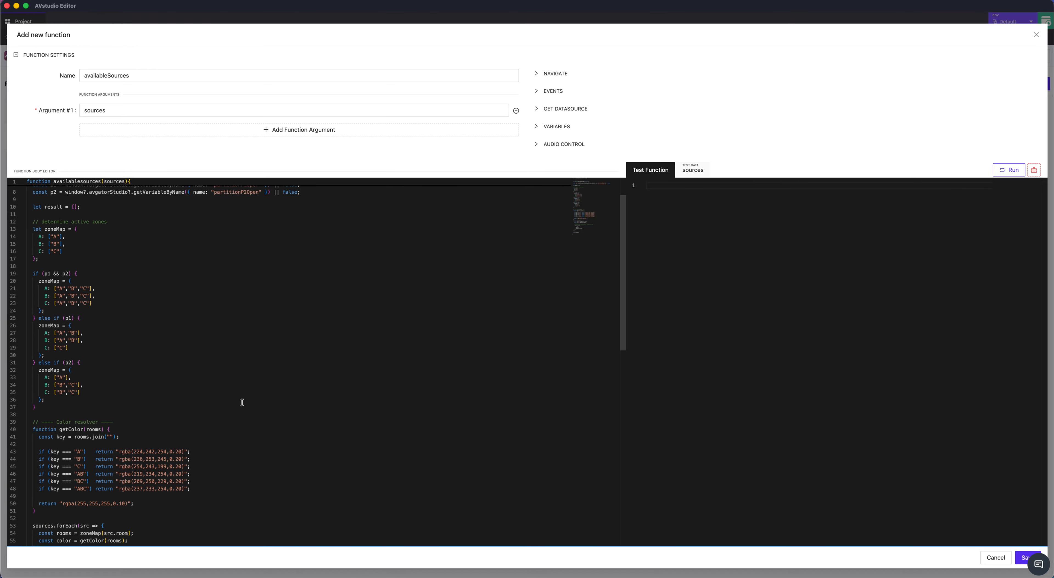
scroll(223, 402, "down", 5)
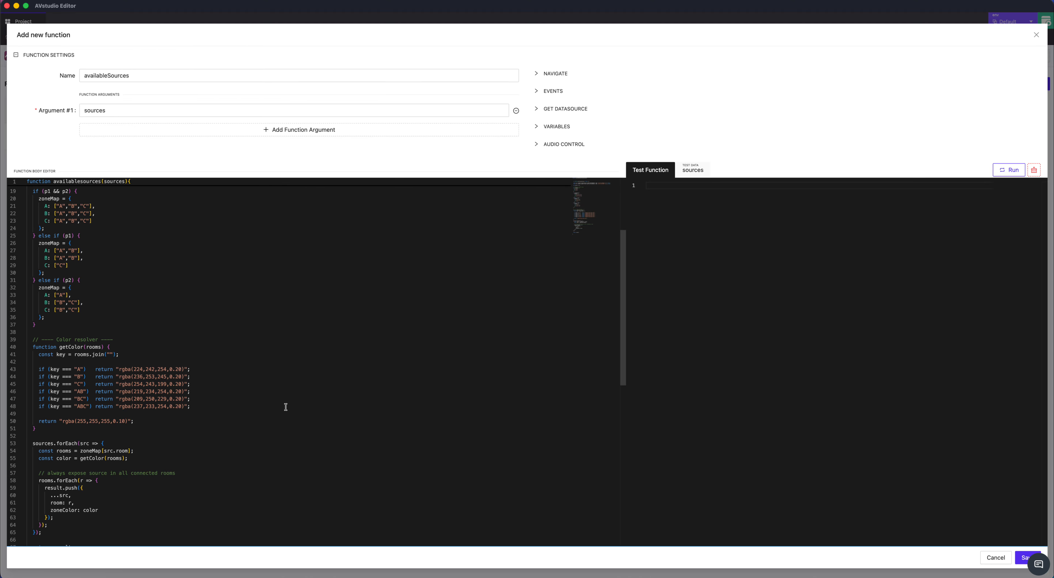
scroll(285, 406, "down", 3)
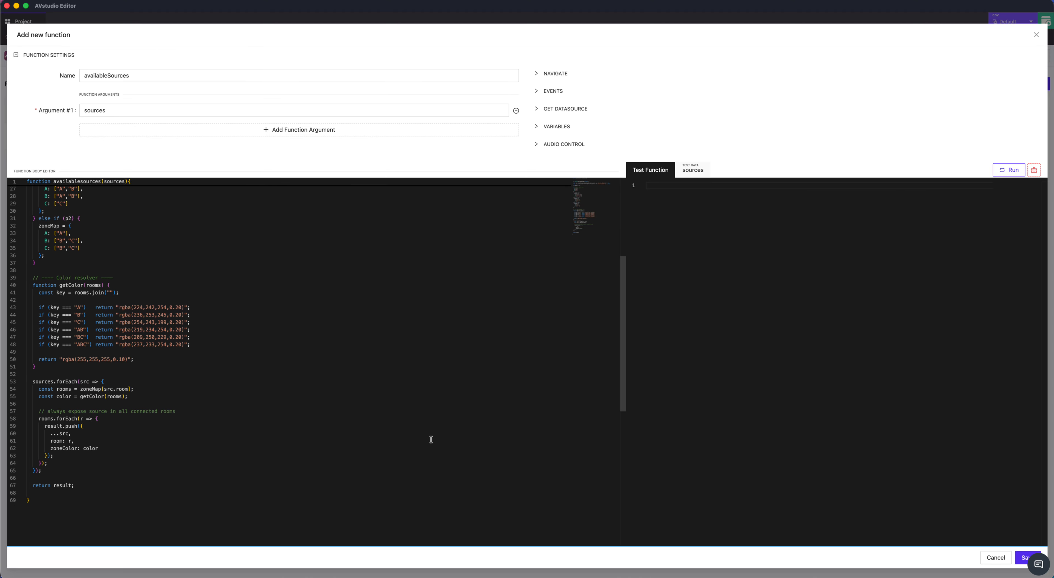
left_click(1020, 557)
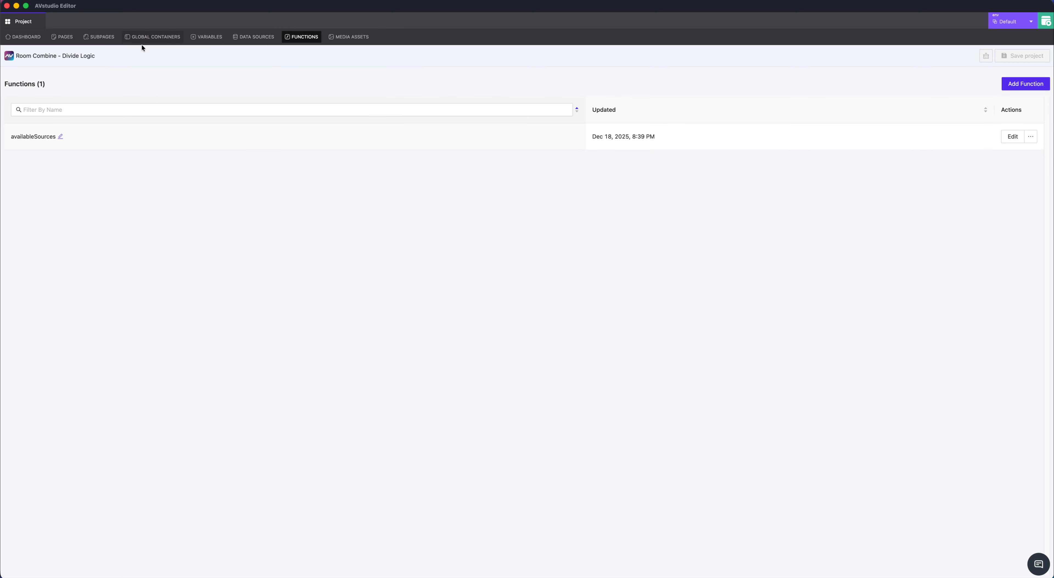
Check the Modify Function setting of the sources data source, keep availableSources selected, and leave without saving
left_click(245, 38)
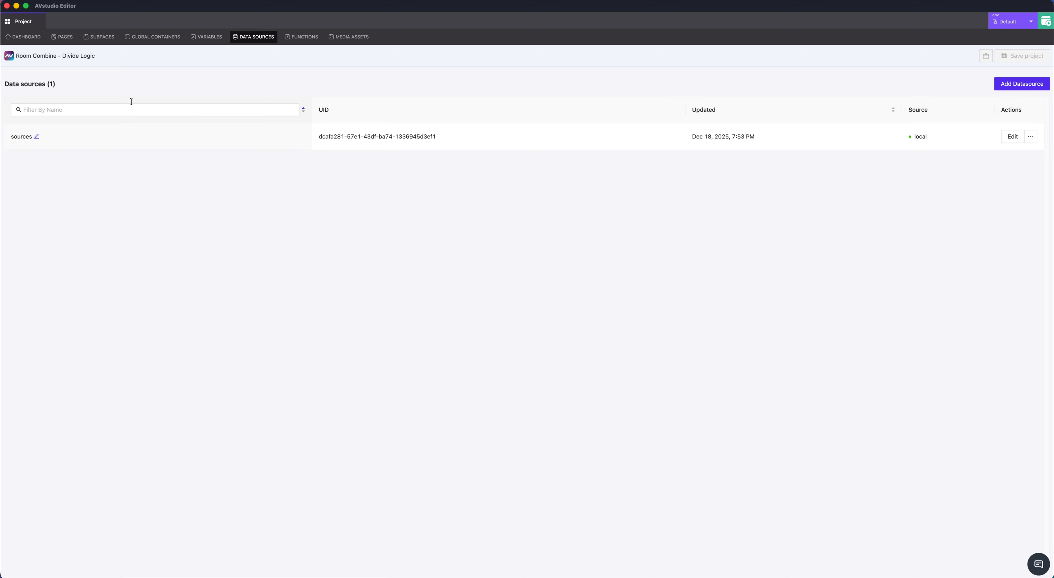
left_click(1013, 138)
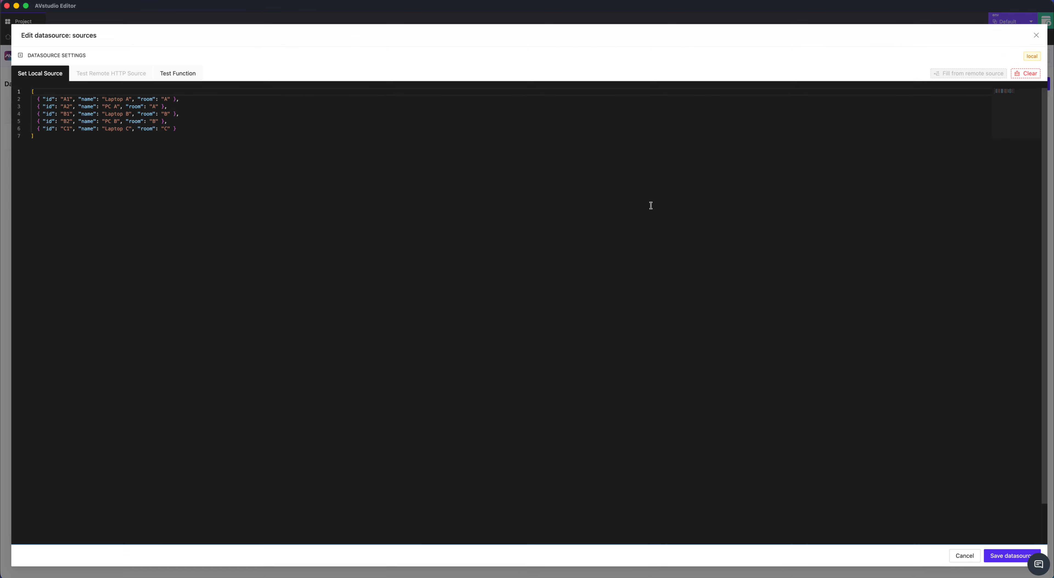
left_click(48, 55)
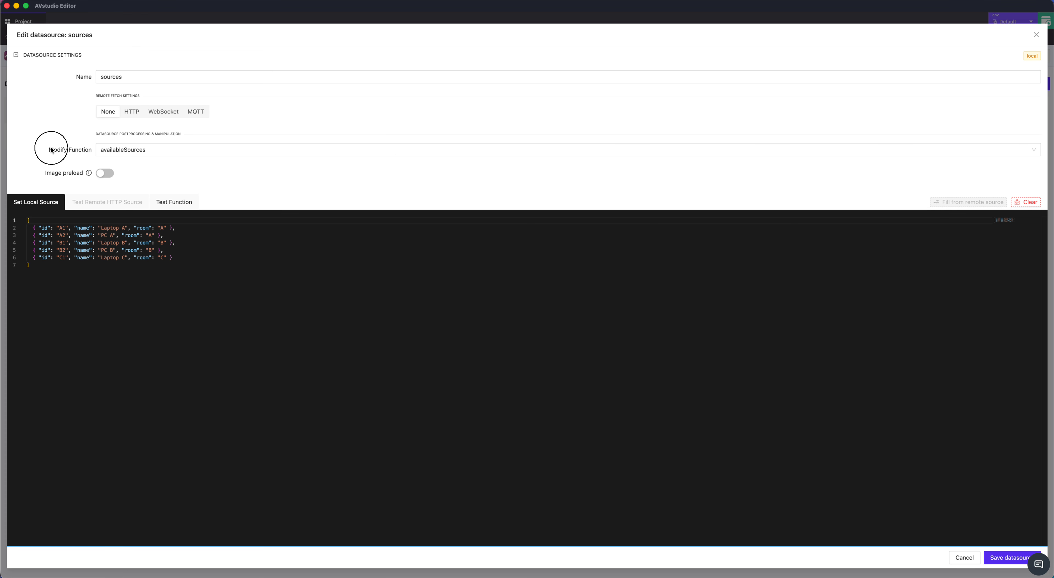
left_click_drag(51, 149, 88, 153)
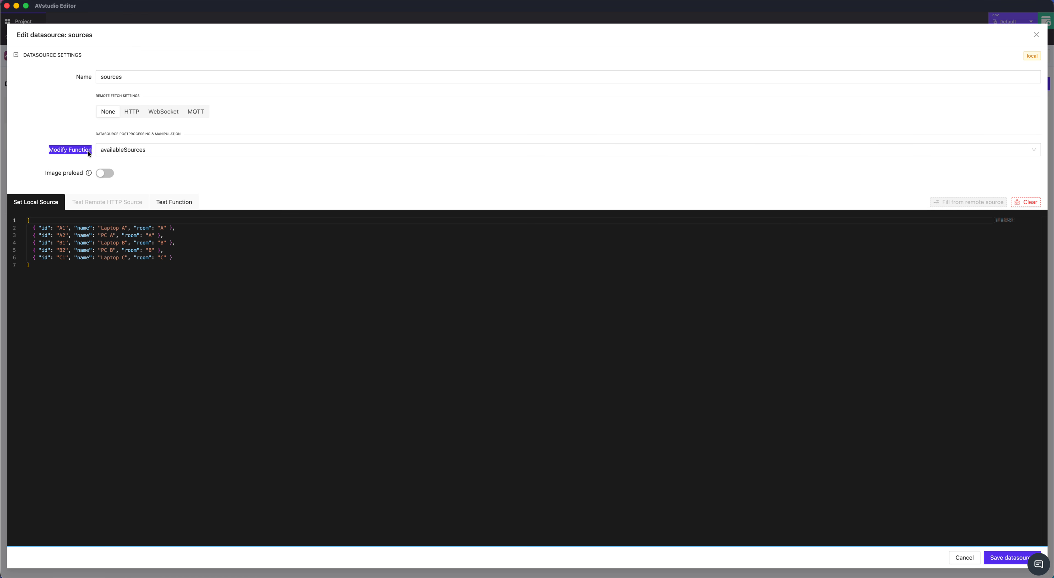
left_click(139, 151)
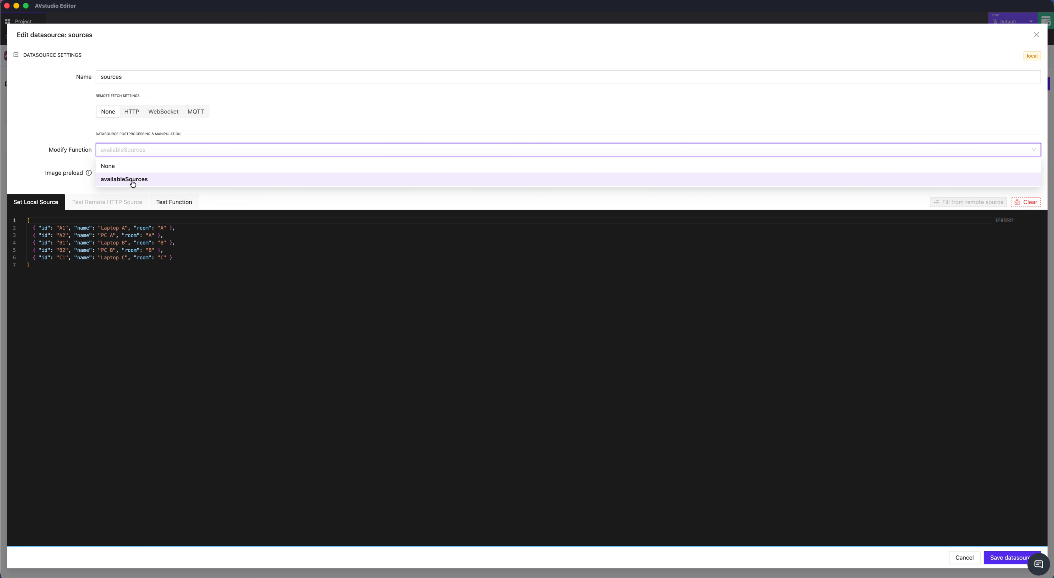
left_click(143, 182)
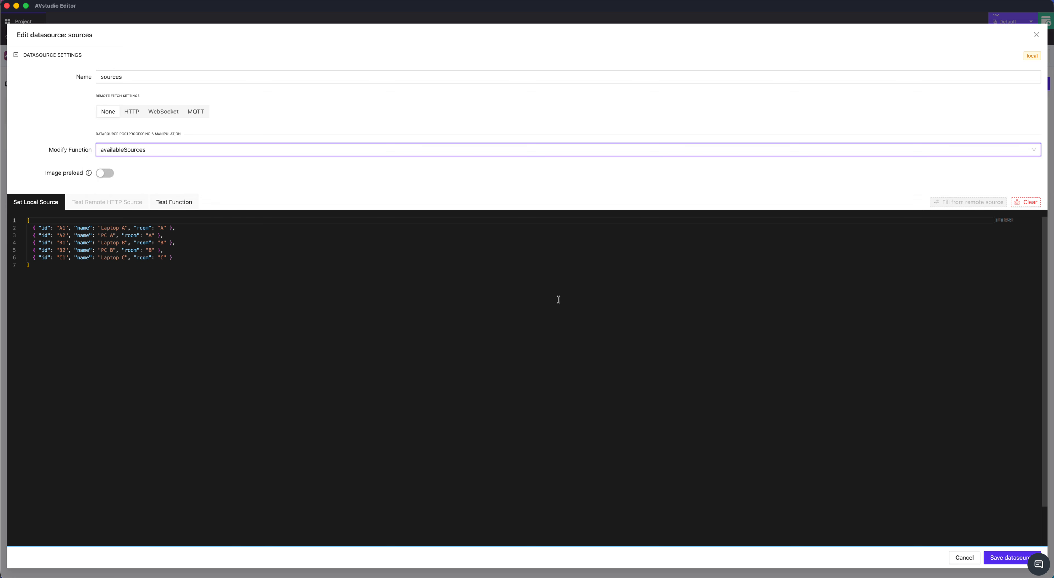
left_click(965, 557)
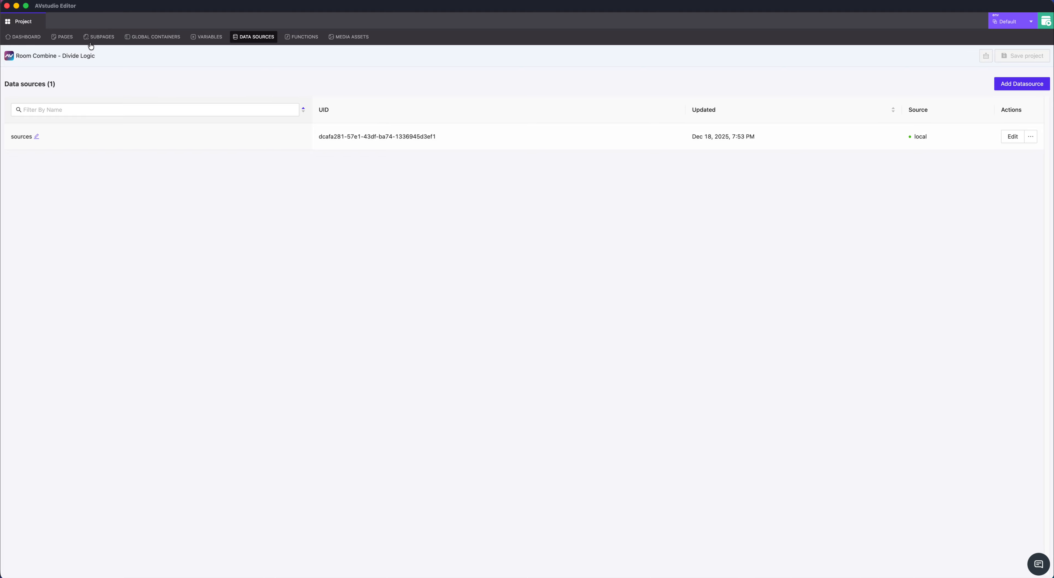
Review the project's global containers and its subpages, including subSources
left_click(160, 39)
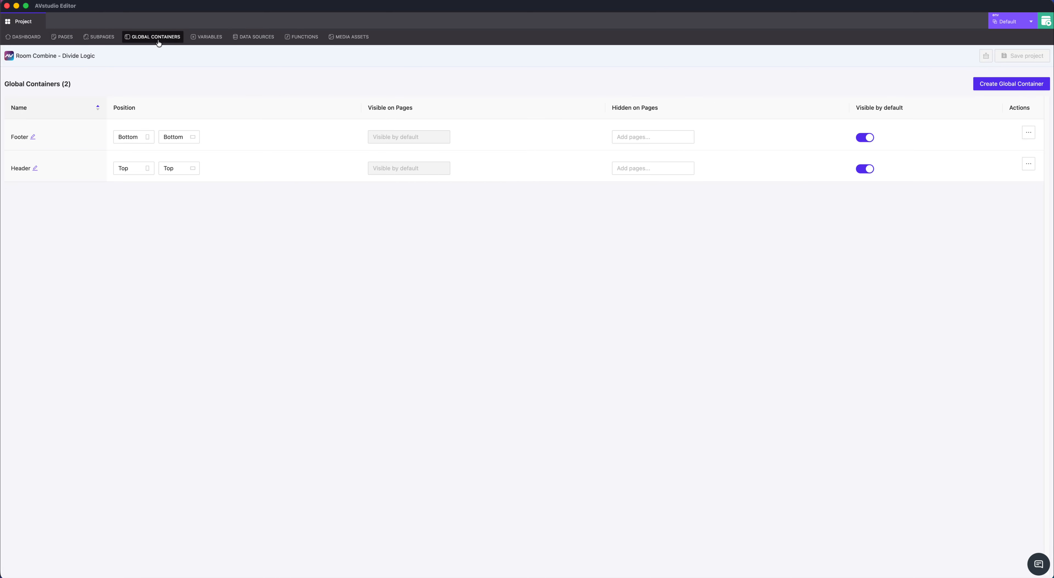
left_click(107, 39)
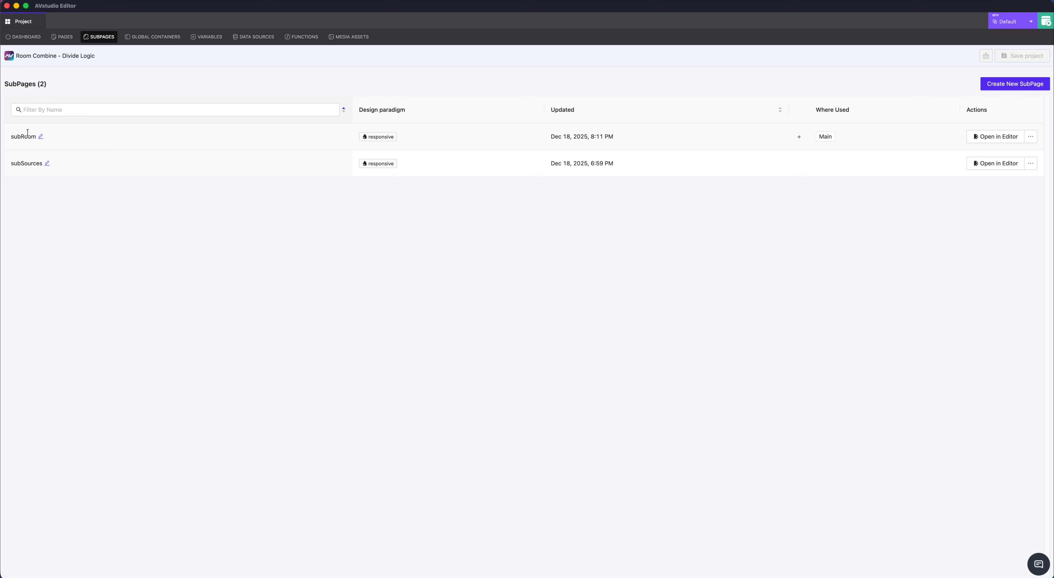
double_click(25, 163)
Open the Main page in the editor and inspect its Room A and Room B subpage elements
left_click(64, 41)
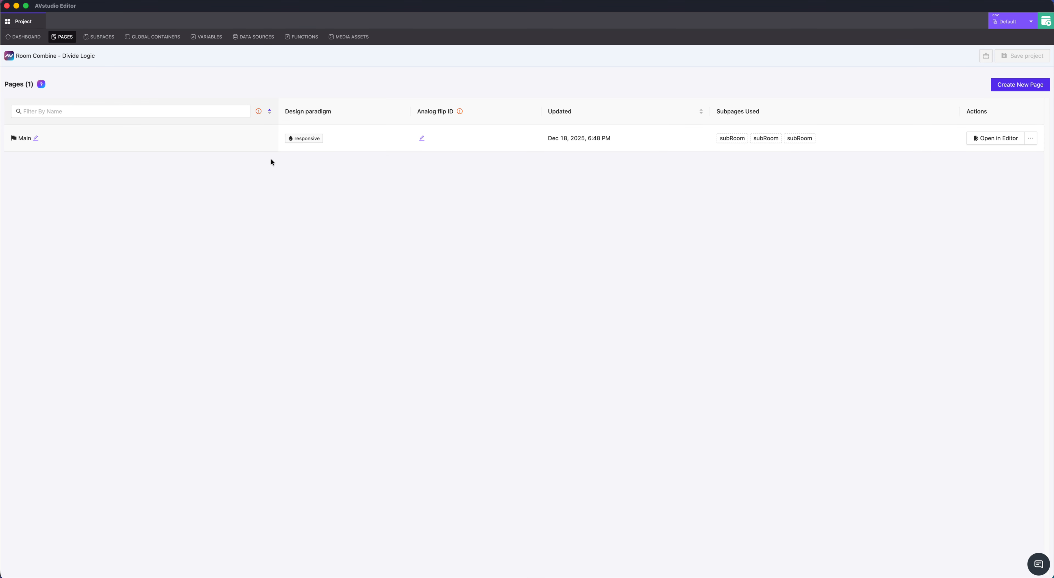
left_click(1001, 141)
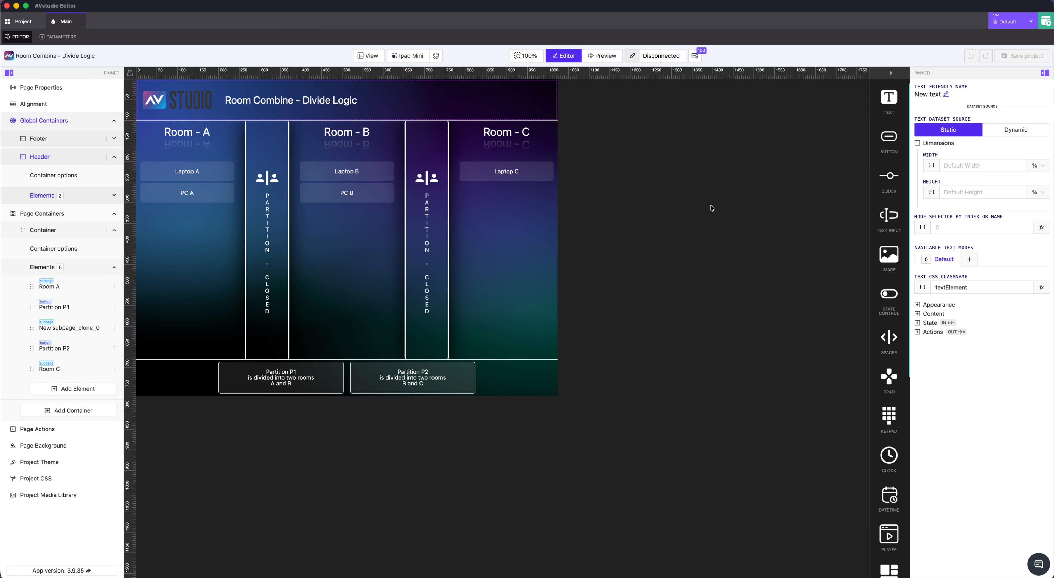
left_click(187, 240)
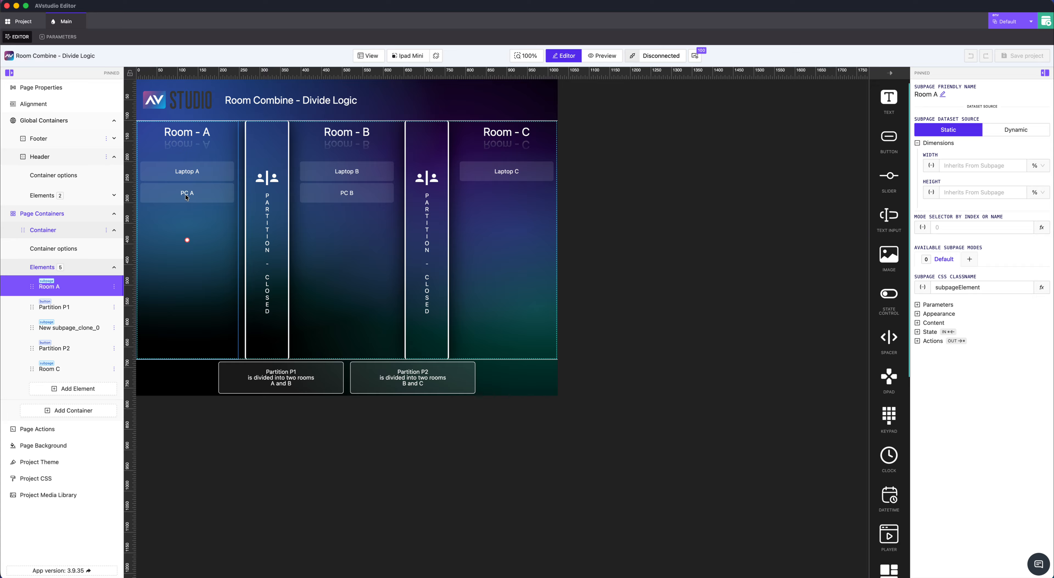
left_click(351, 238)
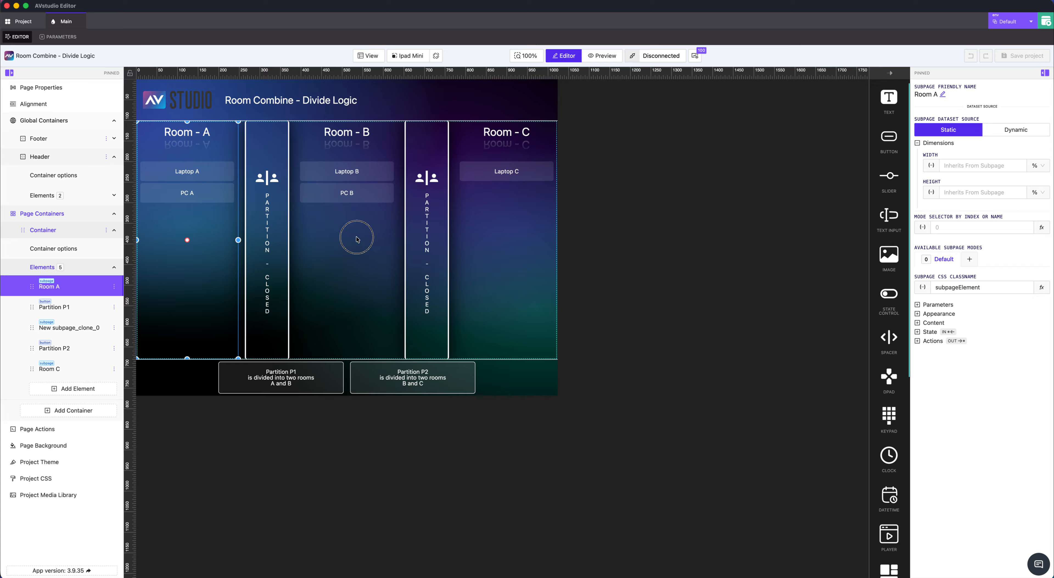
Check which subpage the Room A element targets in its content settings, and open that subRoom subpage for editing
left_click(215, 229)
left_click(933, 323)
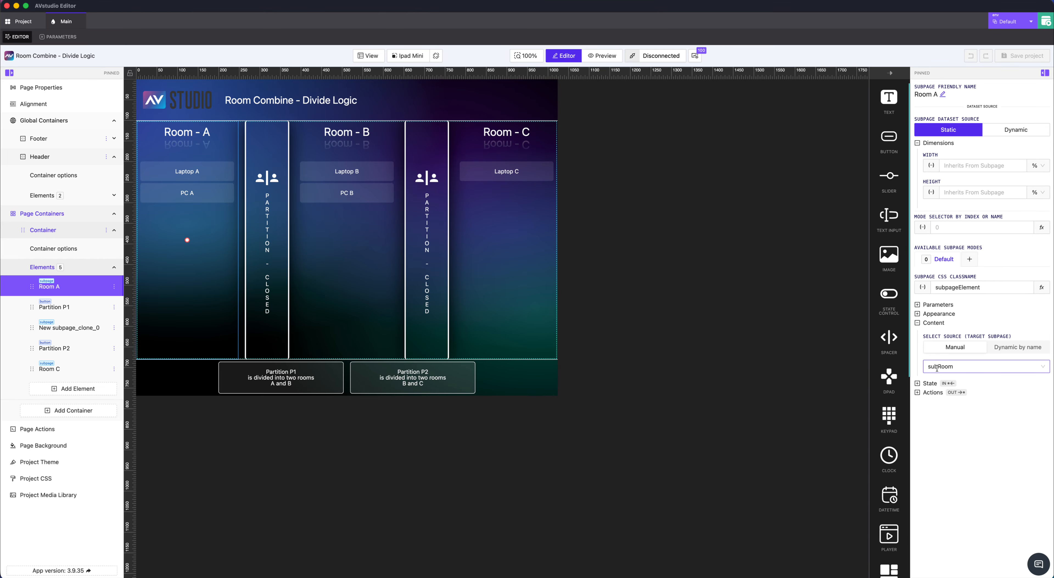
right_click(199, 225)
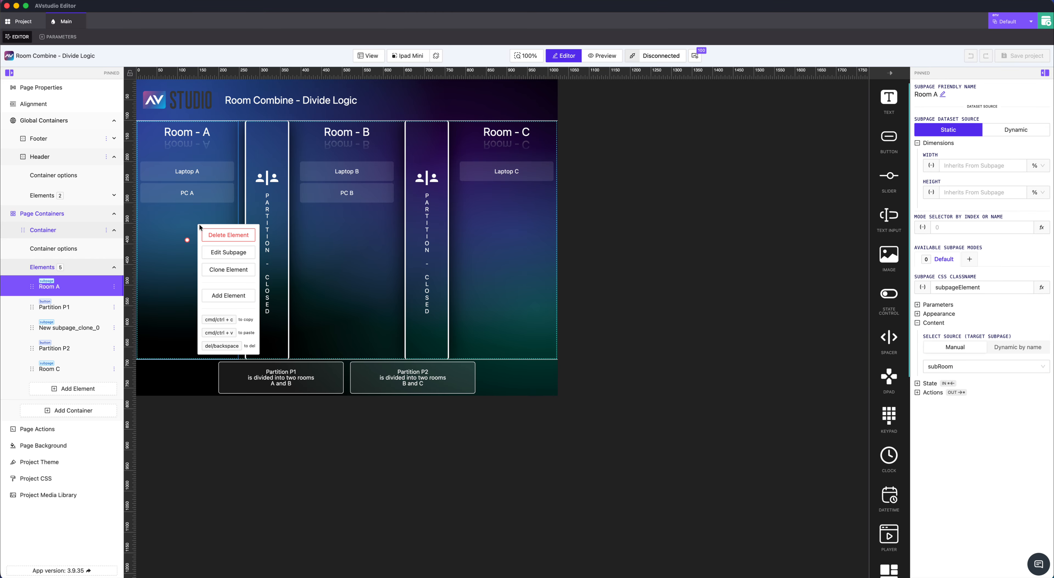
left_click(225, 253)
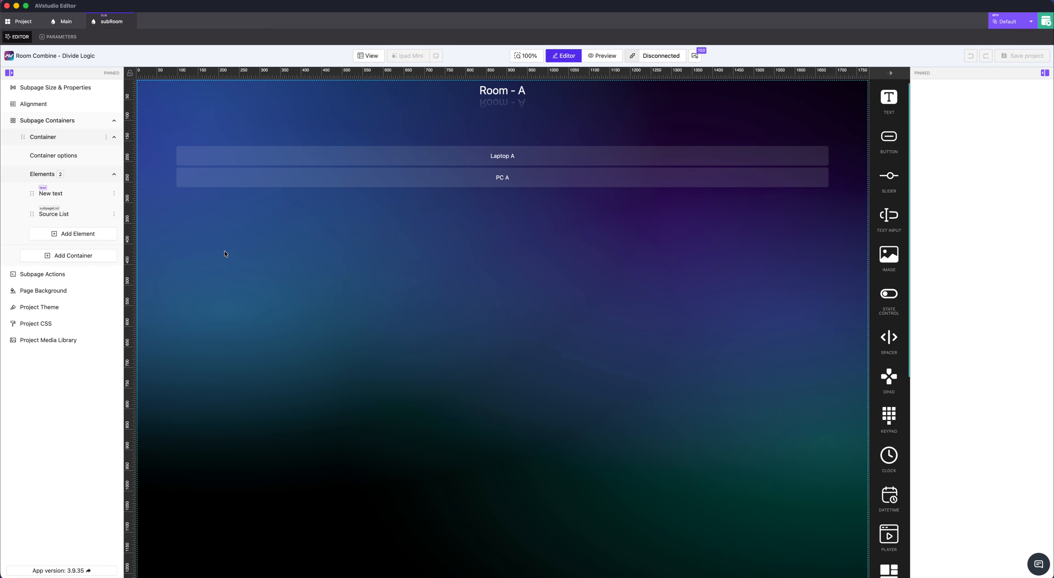
Inspect the properties of subRoom's room title text and of its Source List with the dynamic sources dataset
left_click(520, 94)
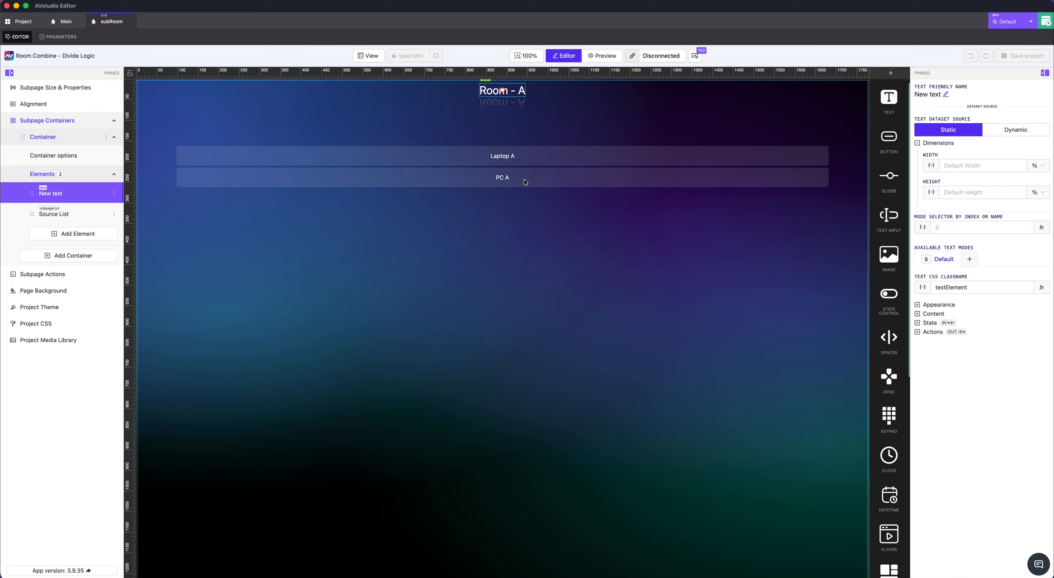
left_click(524, 213)
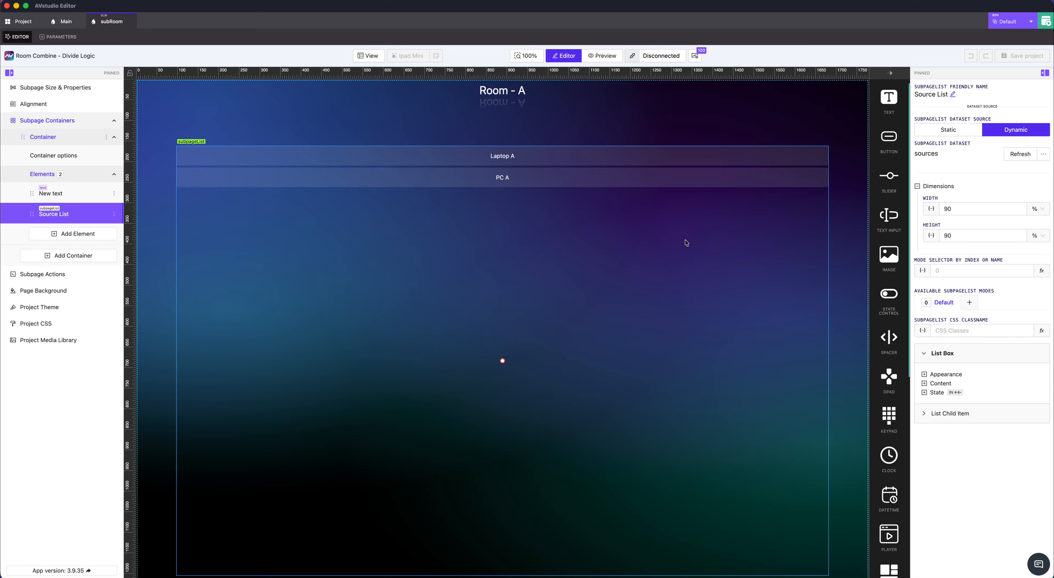
left_click(1044, 154)
Review the roomID entry among subRoom's subpage parameters and return to the subpage layout
left_click(62, 40)
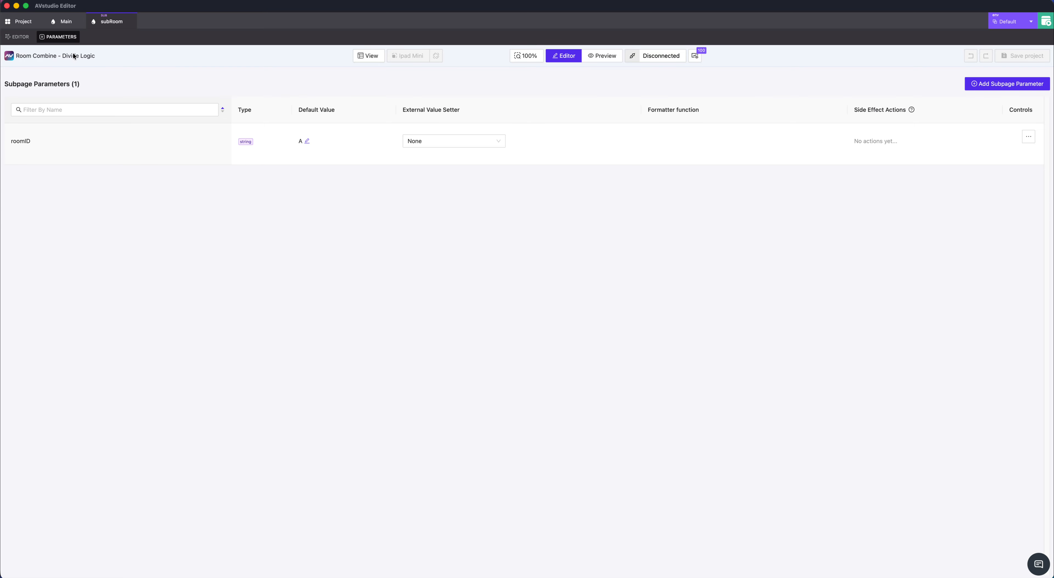
left_click_drag(12, 141, 38, 142)
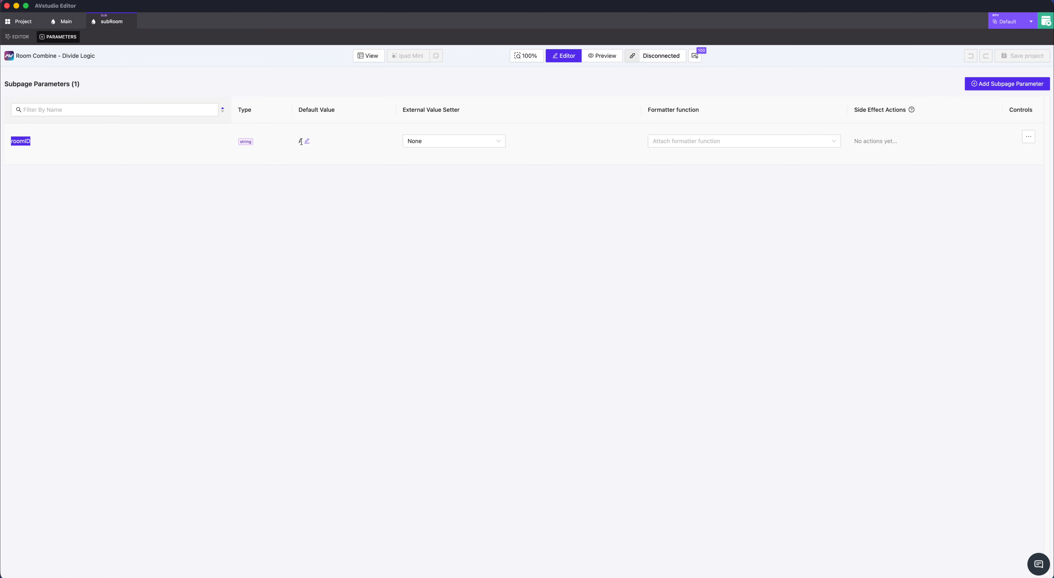
left_click(19, 36)
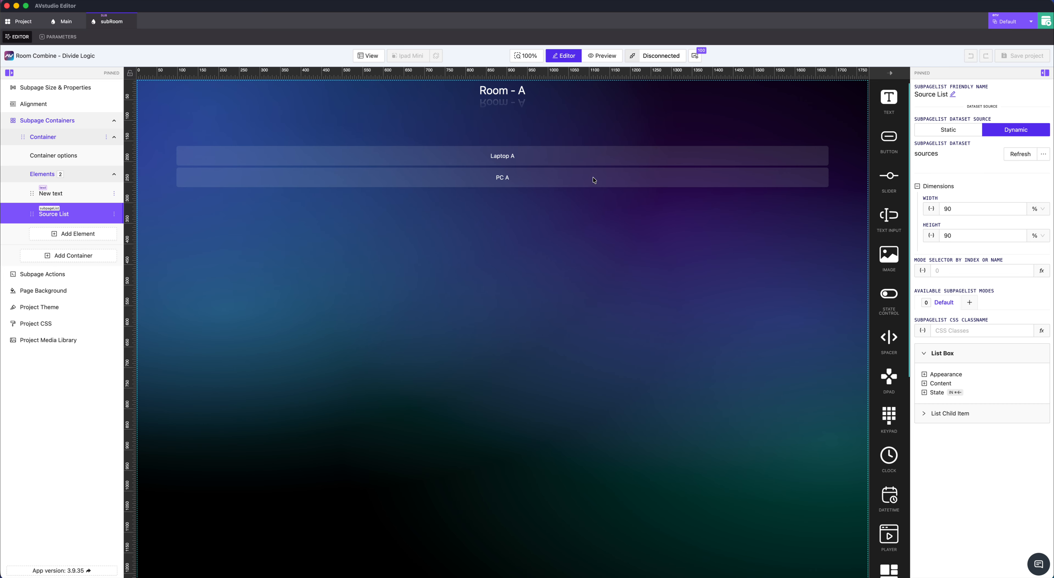
Open the Source List's data source for editing and examine its main selection and its room filter on the roomID parameter
left_click(658, 172)
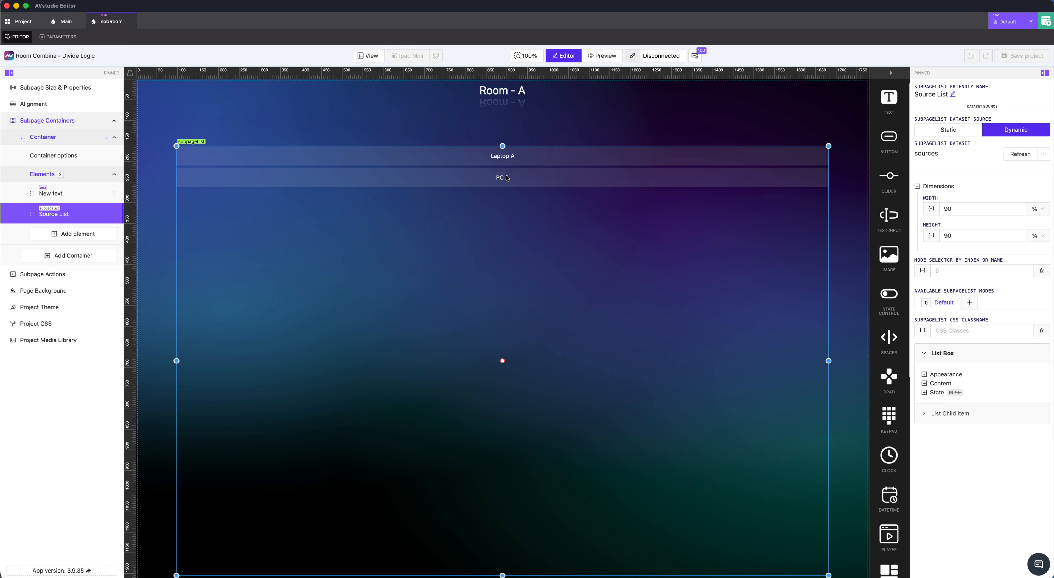
left_click(1044, 156)
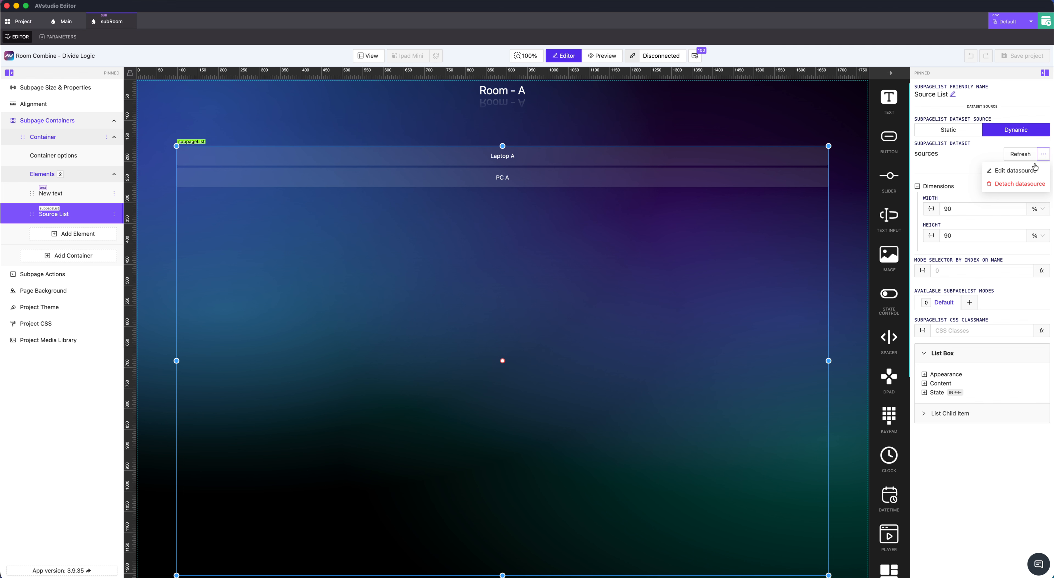
left_click(1018, 172)
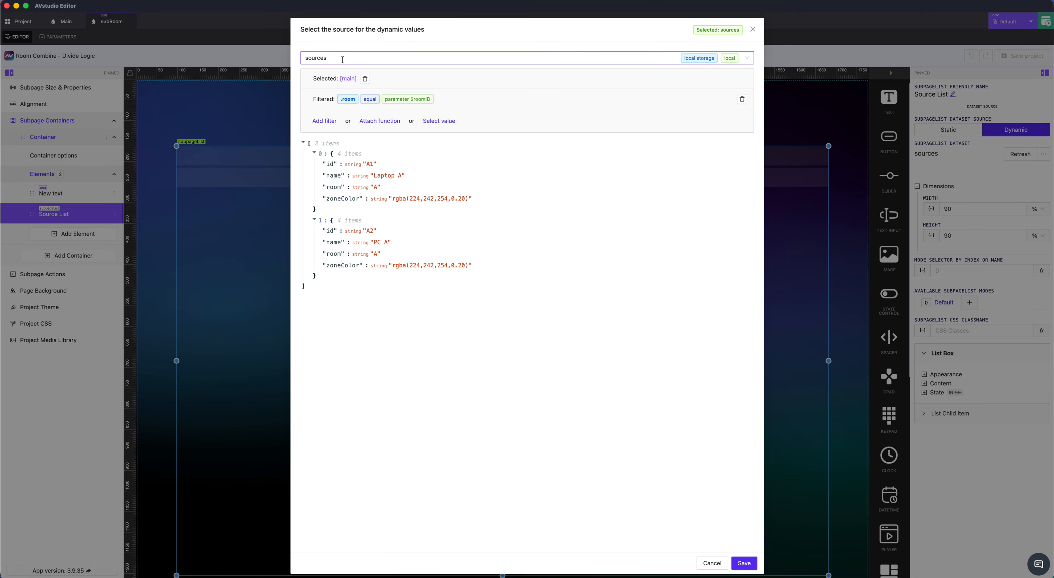
left_click_drag(314, 78, 356, 84)
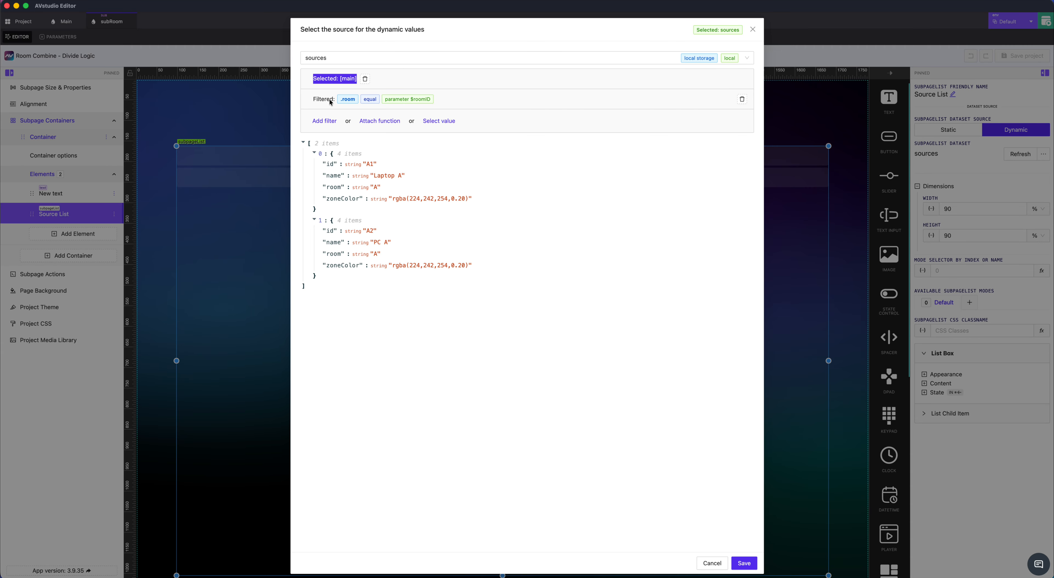
double_click(341, 102)
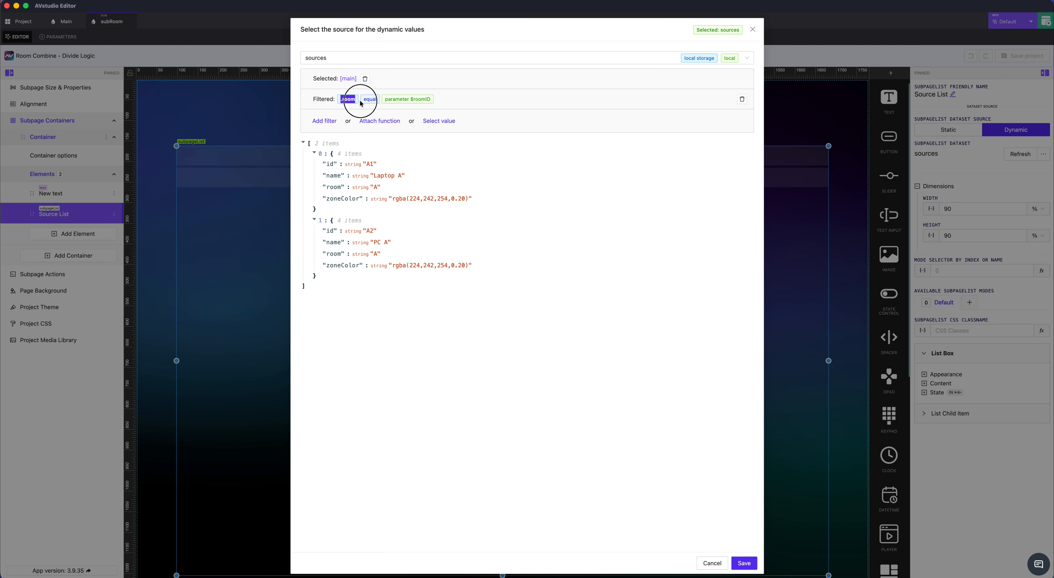
left_click_drag(364, 102, 431, 104)
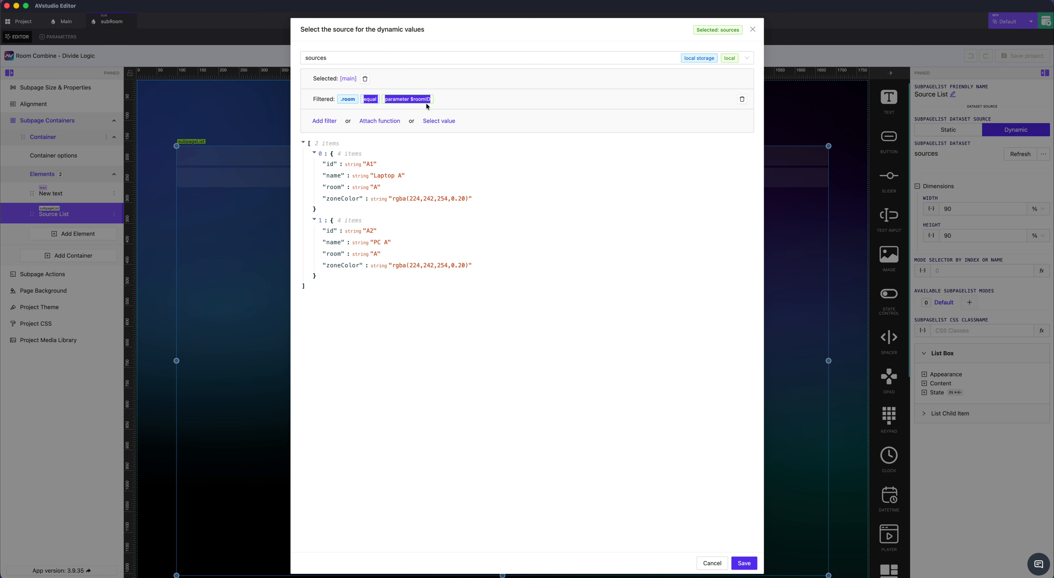
Remove the room filter and the initial data filter from the Source List's data source
left_click(743, 100)
left_click(365, 79)
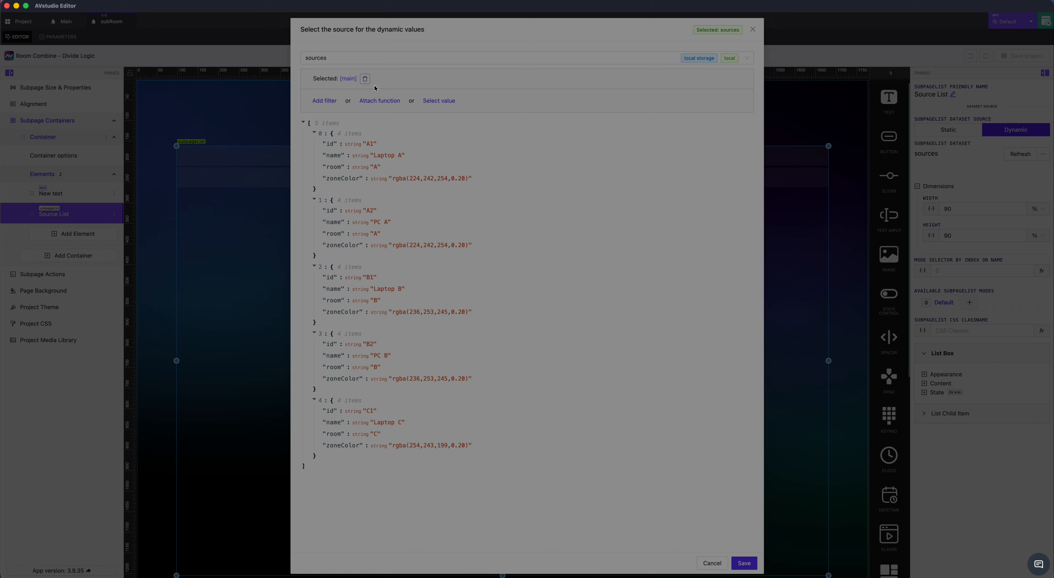
left_click(564, 123)
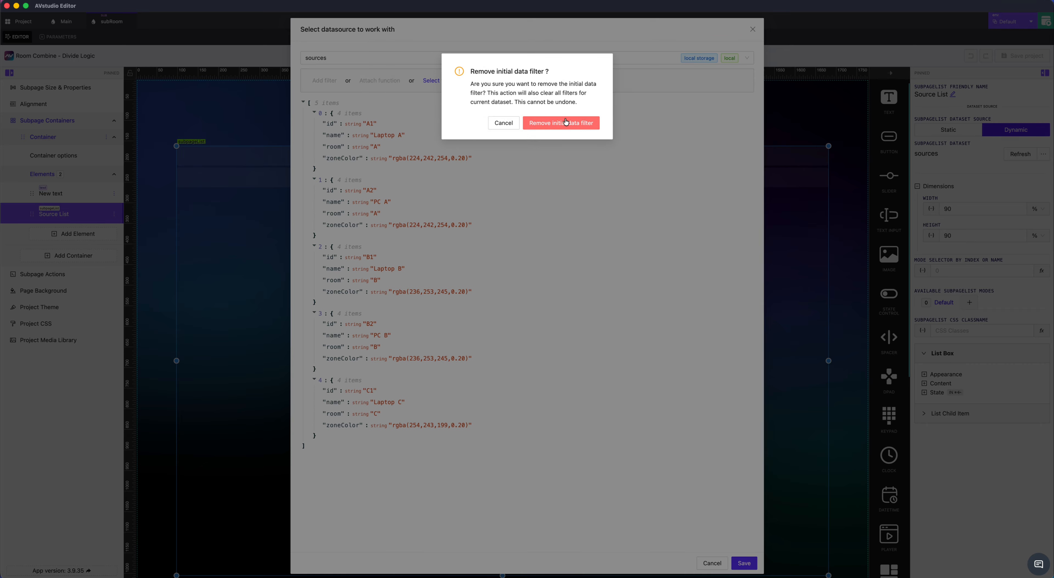
Choose sources as the Source List's data source again, and save its whole sources array as the returning array
left_click(478, 56)
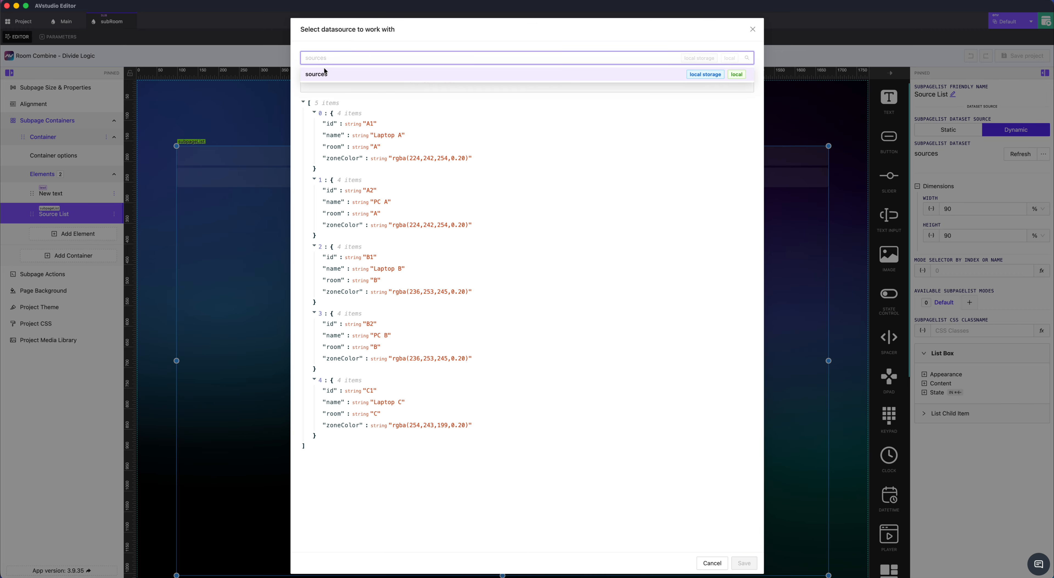
left_click(322, 76)
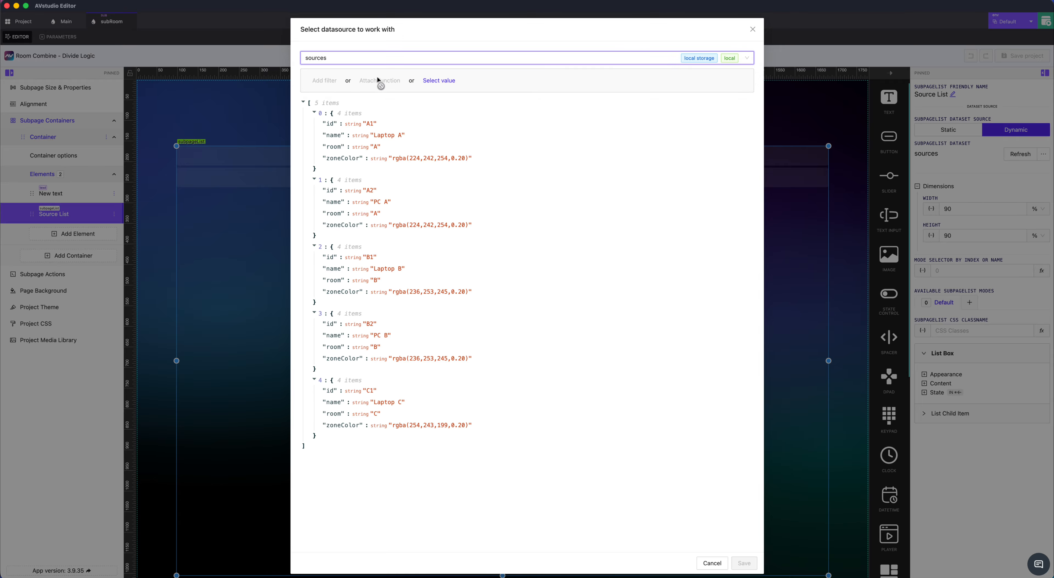
left_click(435, 81)
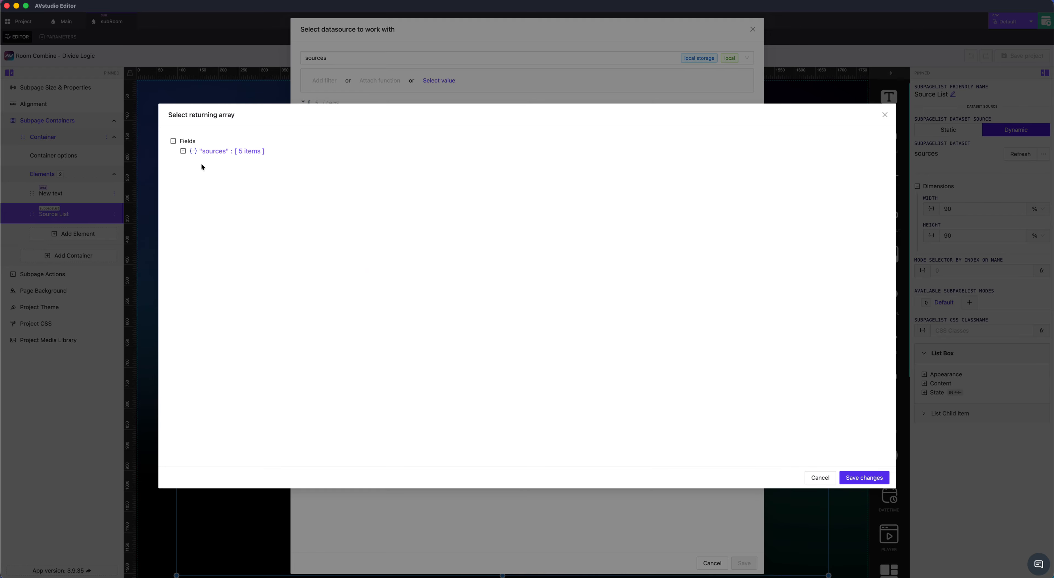
left_click(221, 155)
left_click(183, 151)
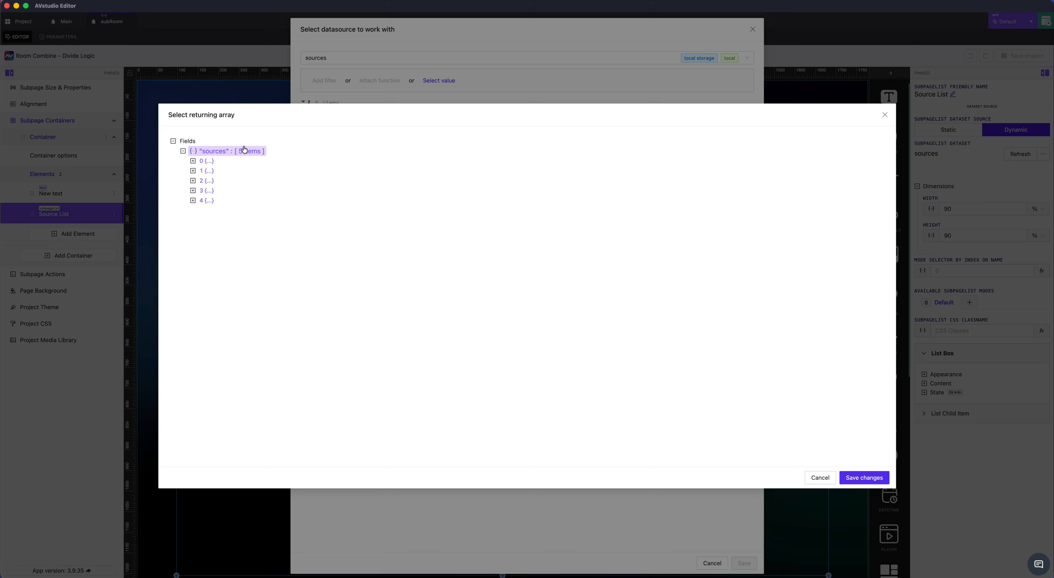
left_click(195, 161)
left_click(203, 170)
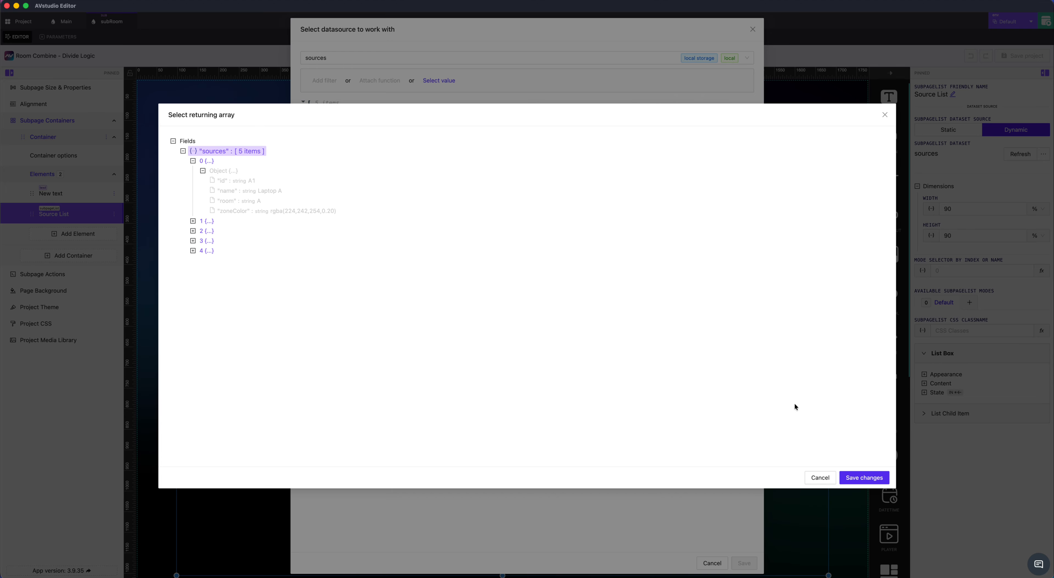
left_click(862, 477)
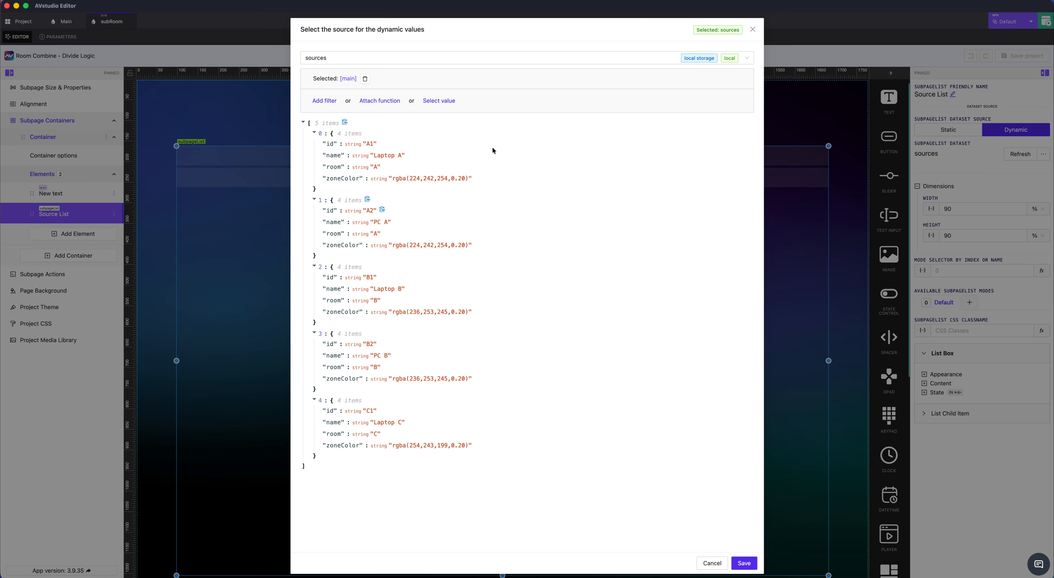
Start a new filter on the sources dataset and set room as the field to filter by
left_click(331, 103)
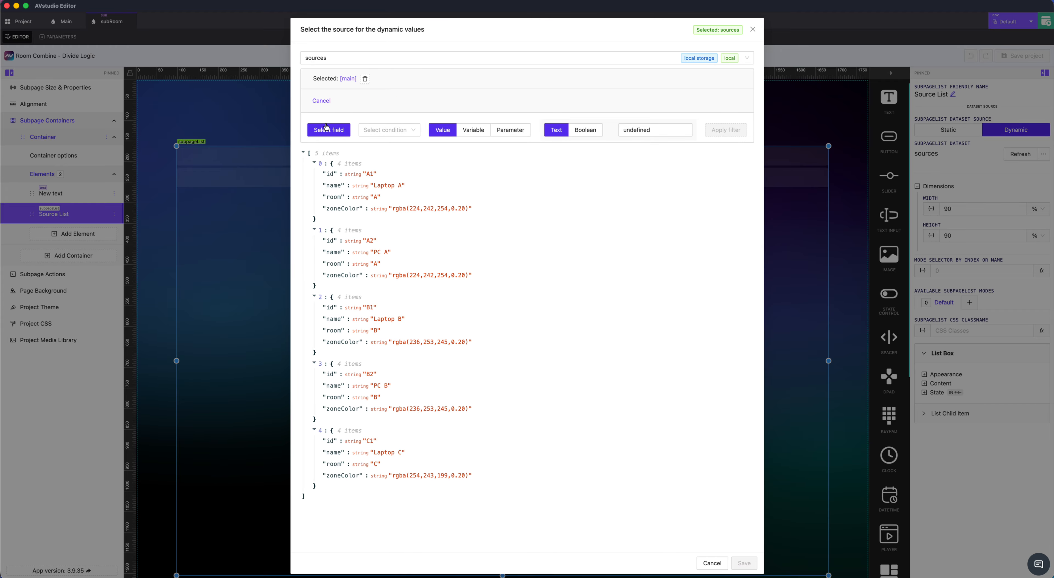
left_click(327, 128)
left_click(183, 151)
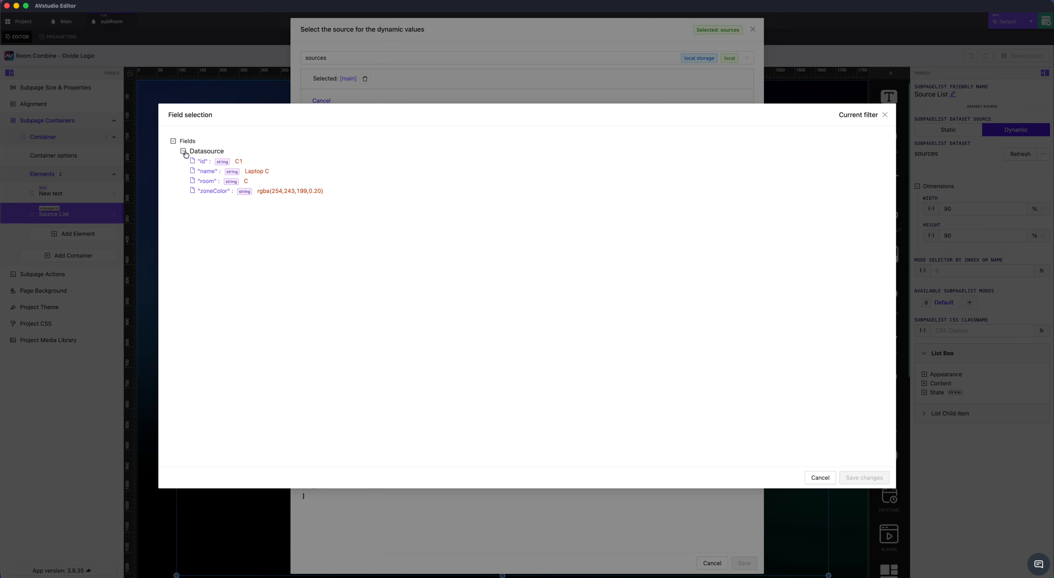
left_click(207, 181)
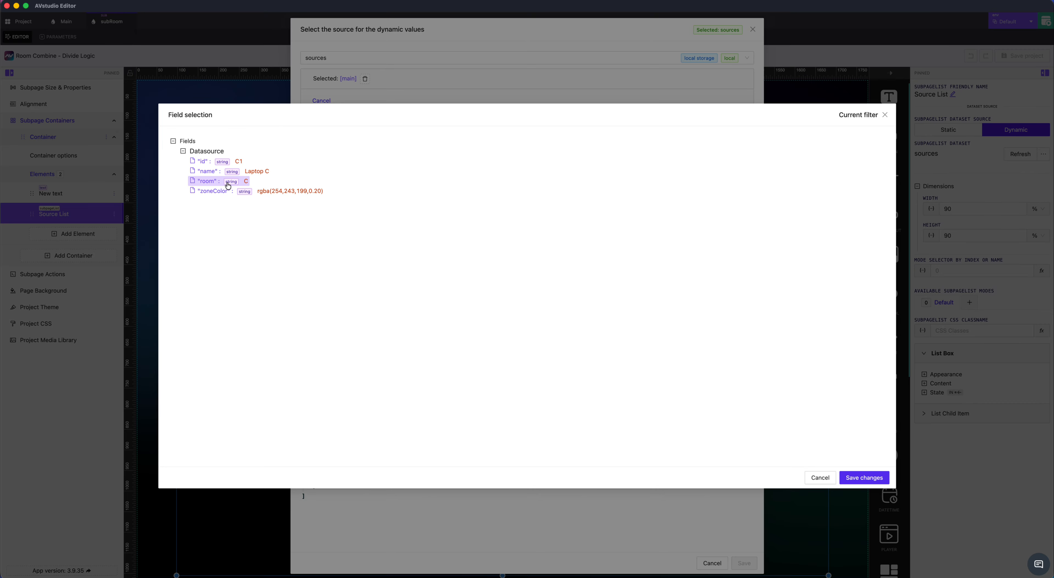
left_click(862, 477)
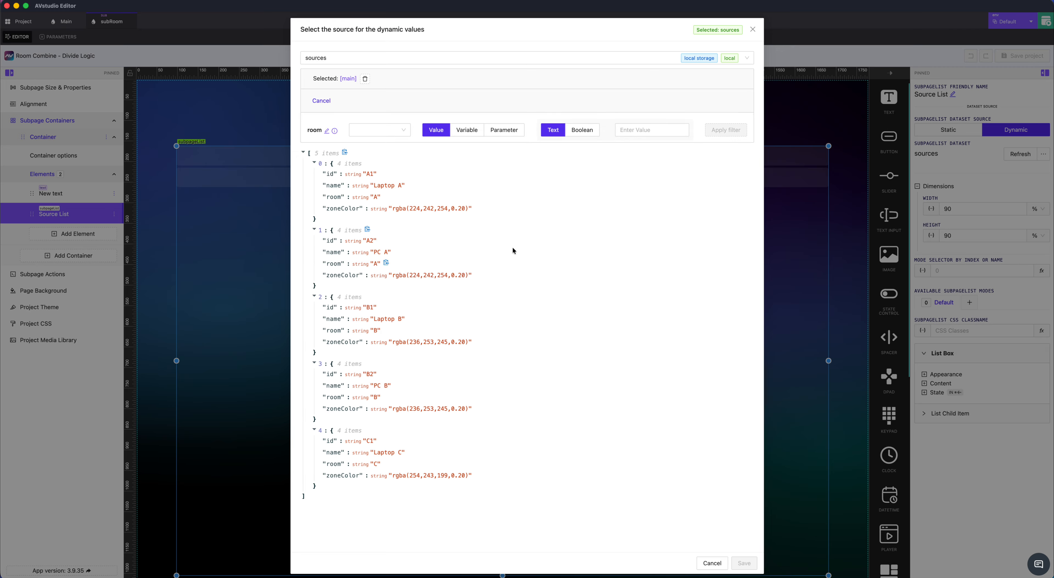
Set the room filter's condition to equal the roomID parameter, apply the filter, and save the data source settings
left_click(362, 132)
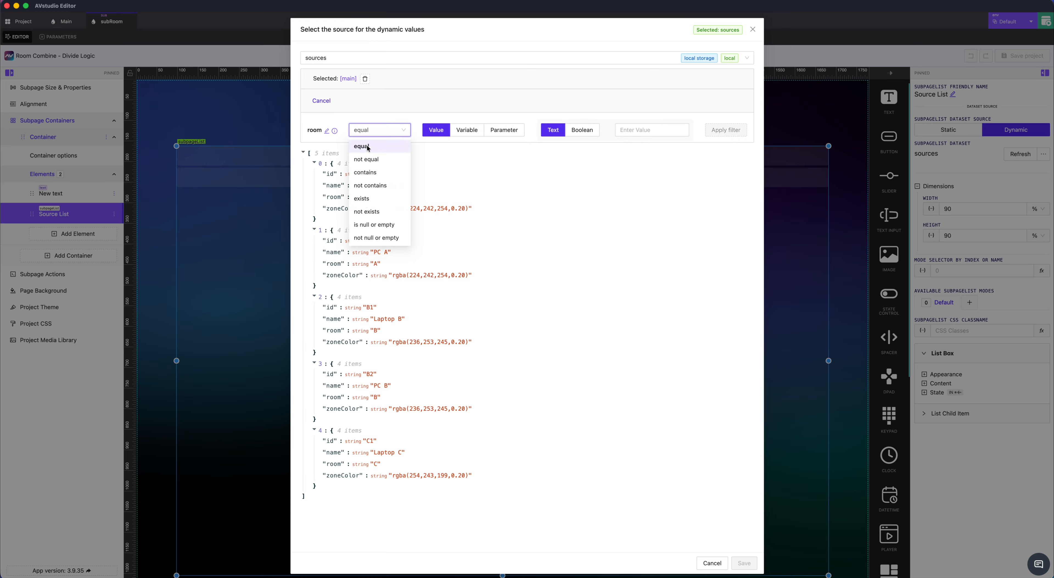
left_click(367, 148)
left_click(507, 131)
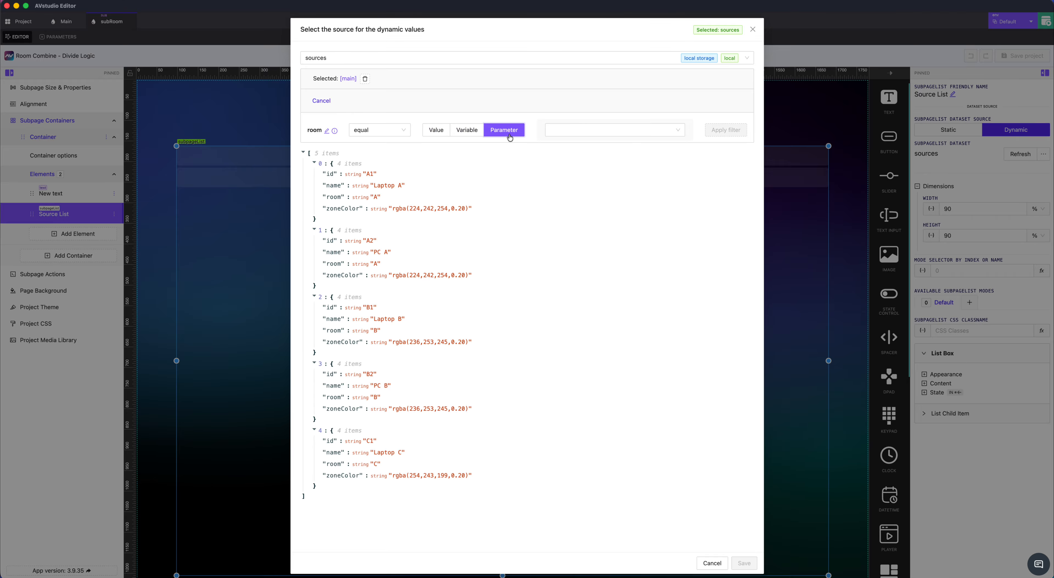
left_click(549, 135)
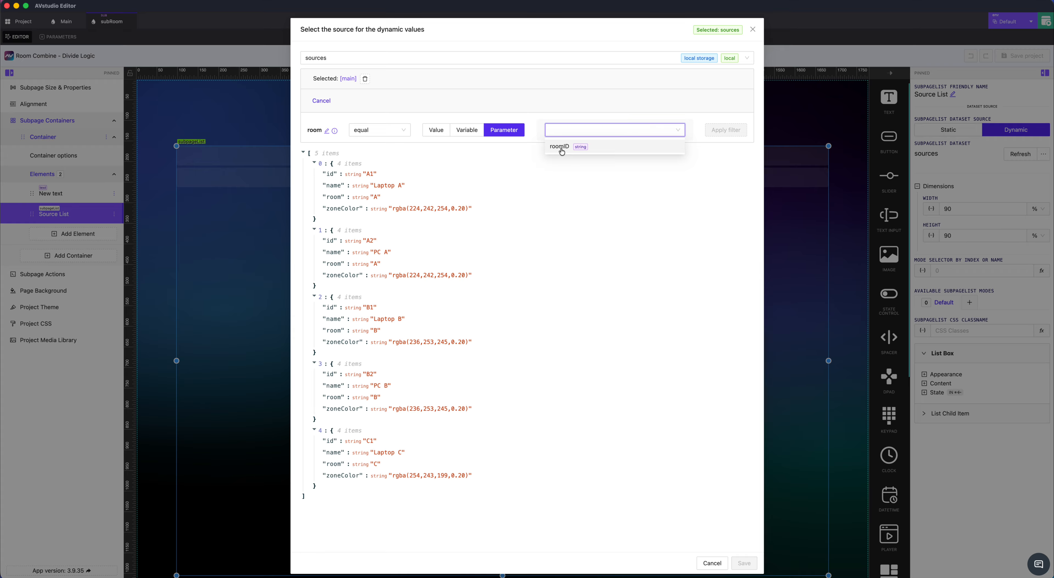
left_click(563, 152)
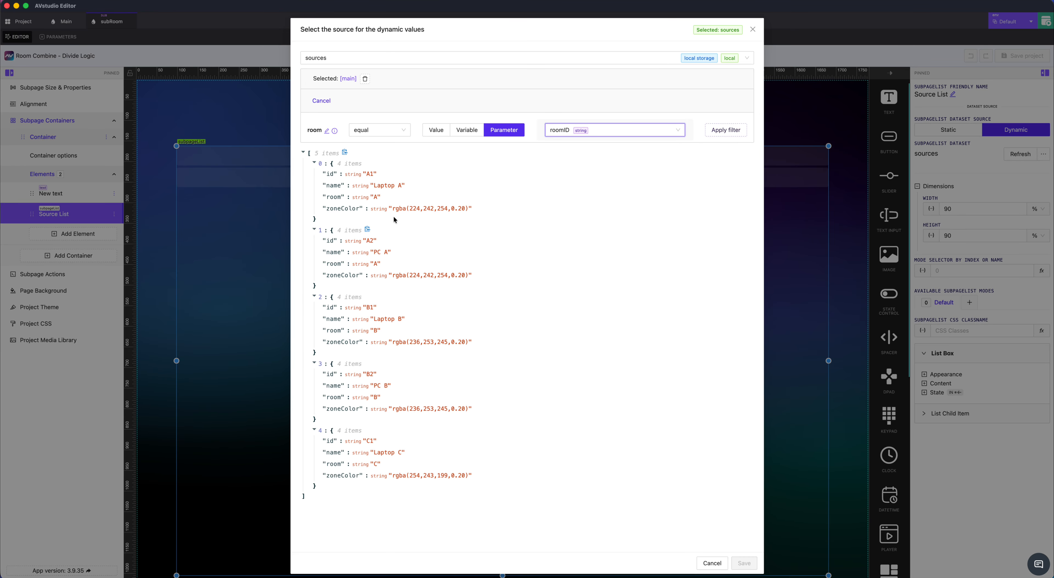
left_click(727, 130)
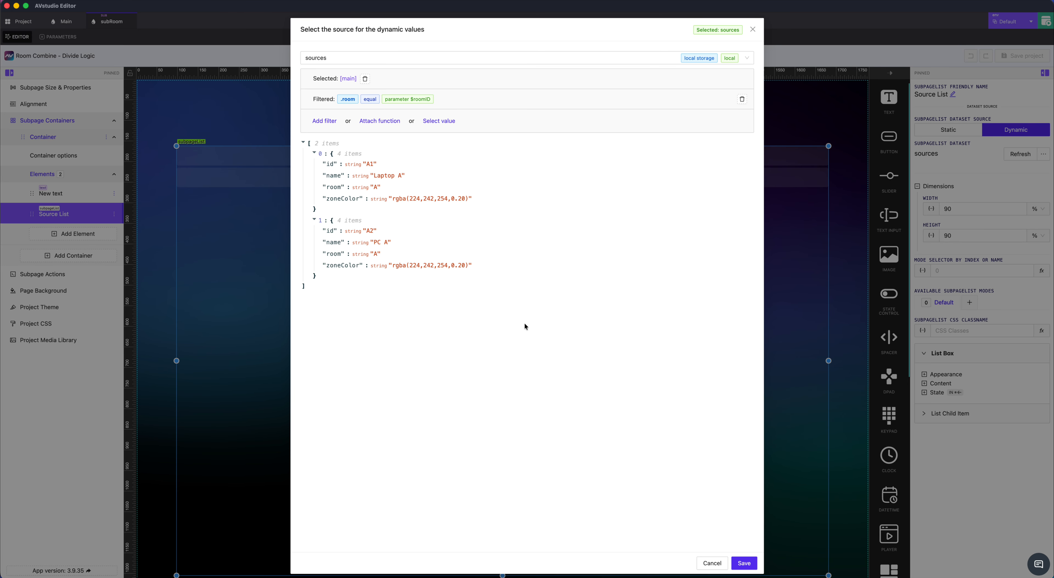
left_click(743, 562)
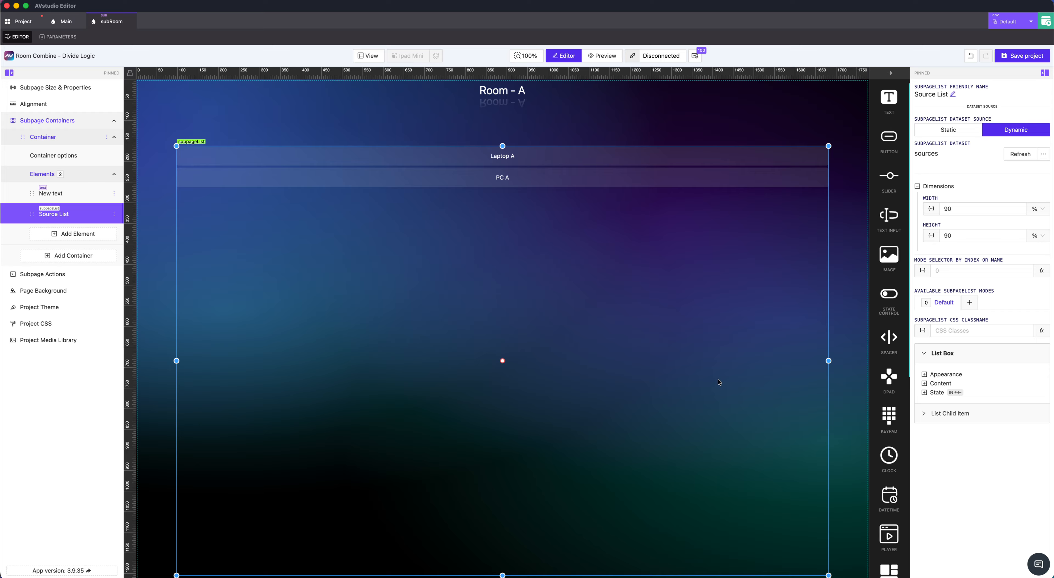
Check the sourceName parameter of the Source List's child item, and open the list's subSources subpage for editing
left_click(951, 413)
left_click(944, 394)
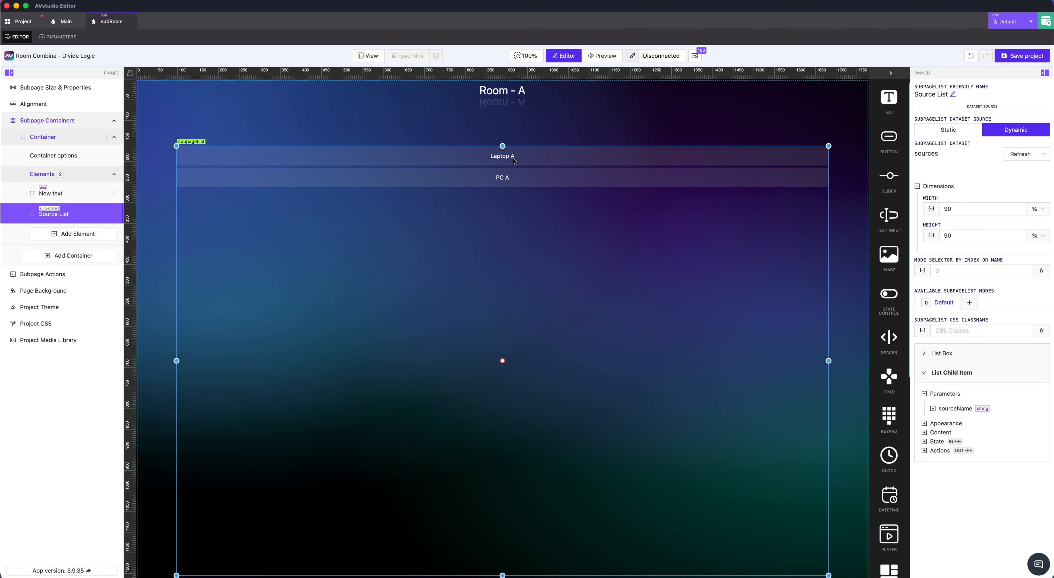
right_click(571, 232)
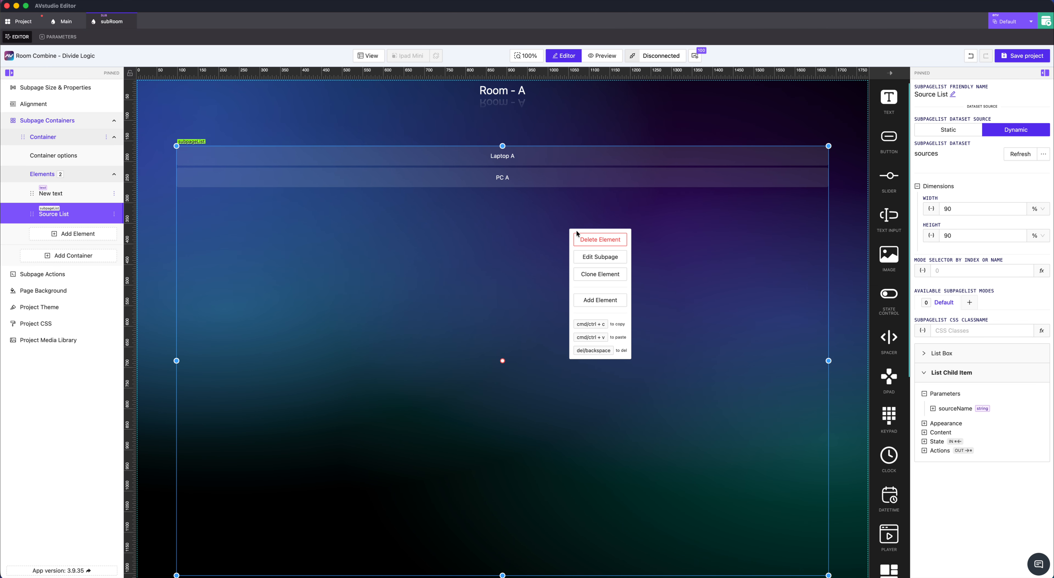
left_click(605, 258)
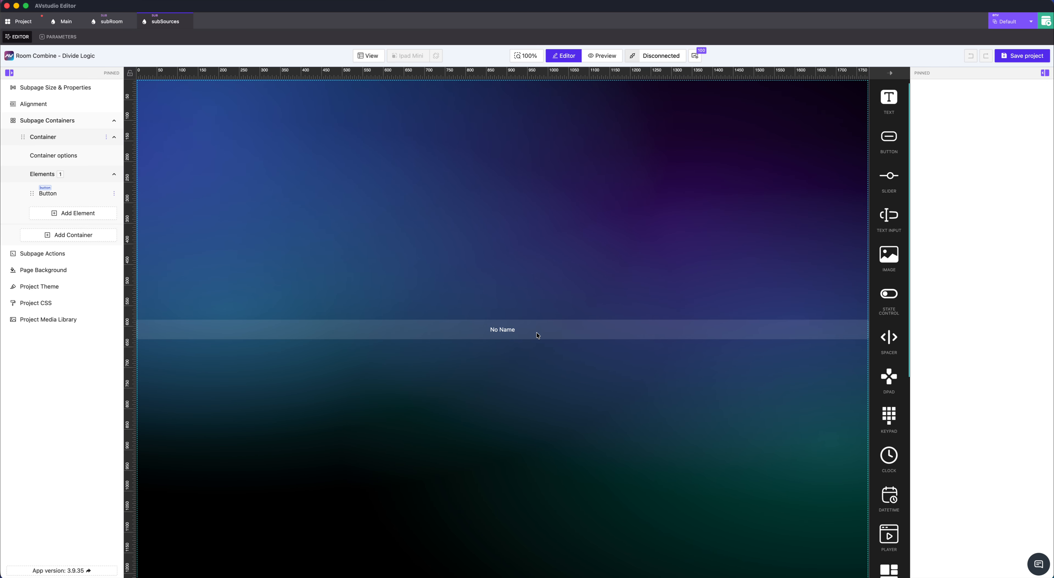
Check the subSources subpage's sourceName parameter and its default value, and return to the subpage's layout
left_click(53, 41)
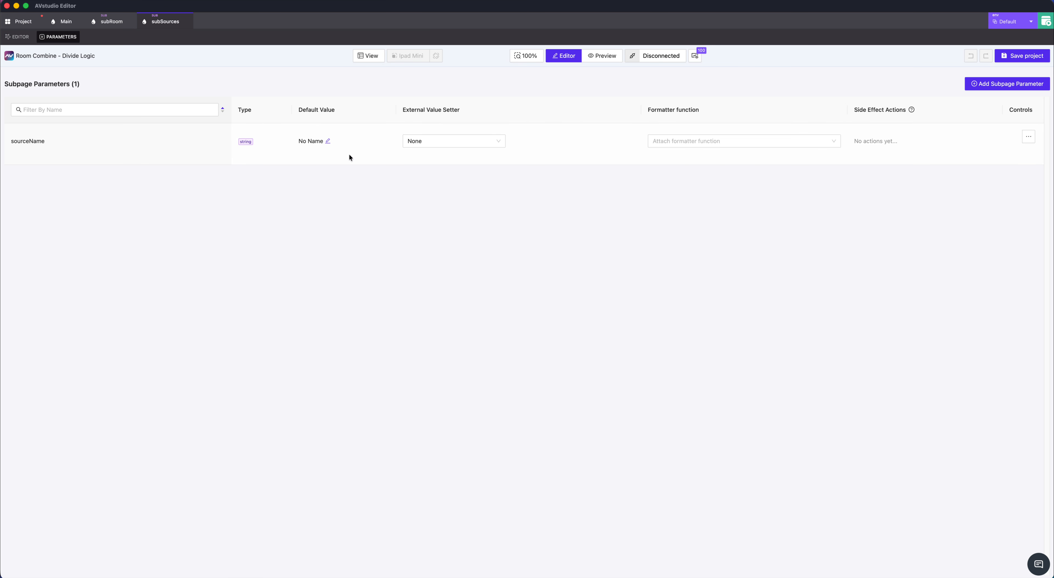
left_click_drag(14, 140, 52, 141)
left_click(18, 36)
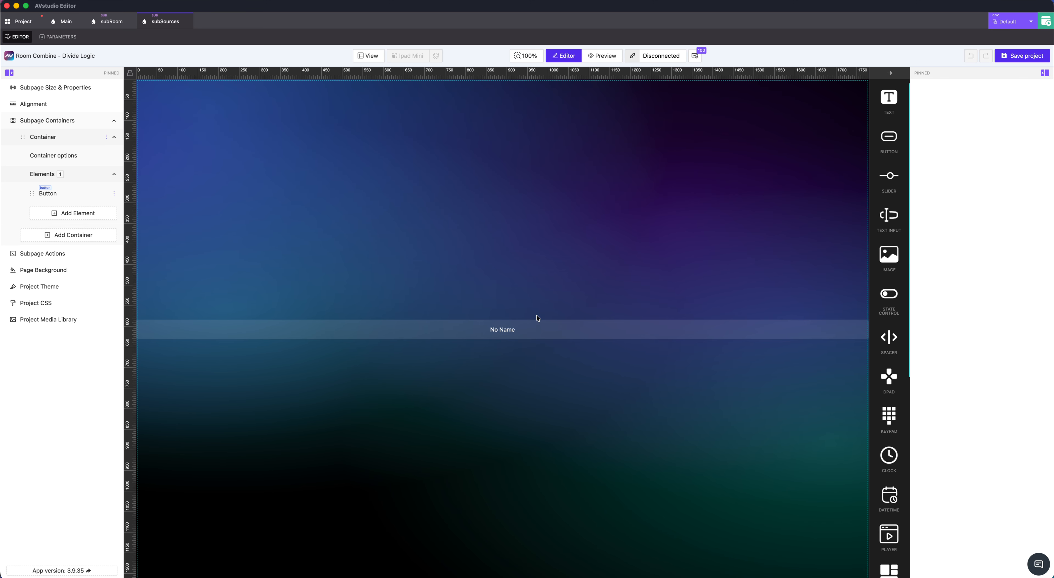
Replace the subSources button's text with an inserted sourceName parameter, and save the project
left_click(601, 333)
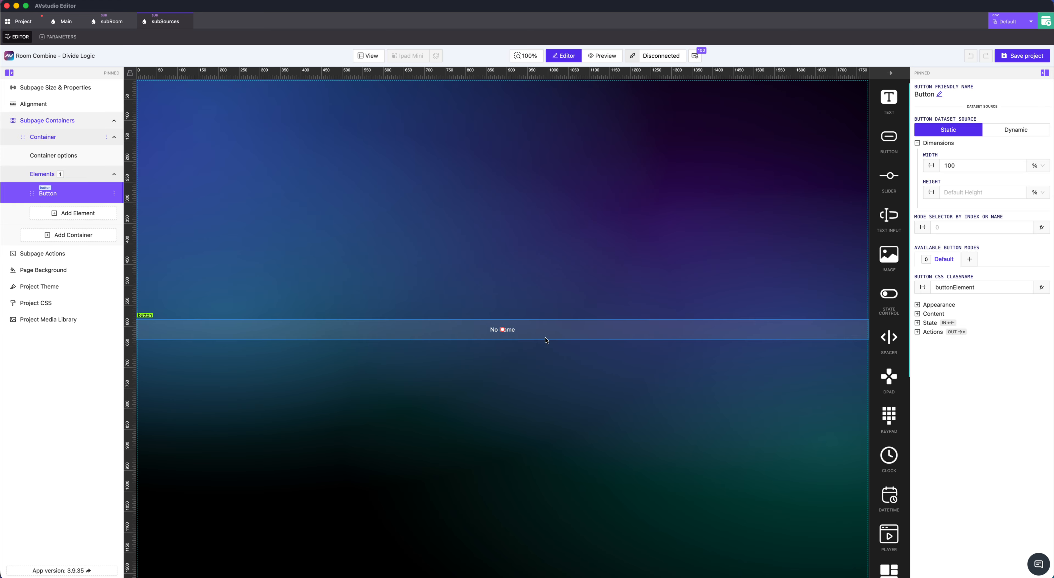
left_click(931, 314)
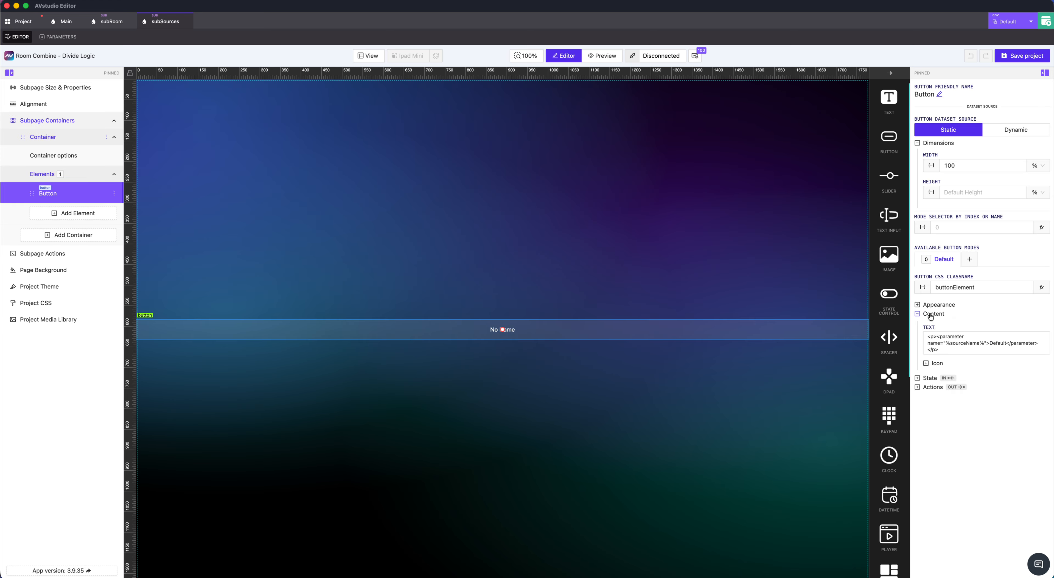
left_click(948, 349)
triple_click(506, 135)
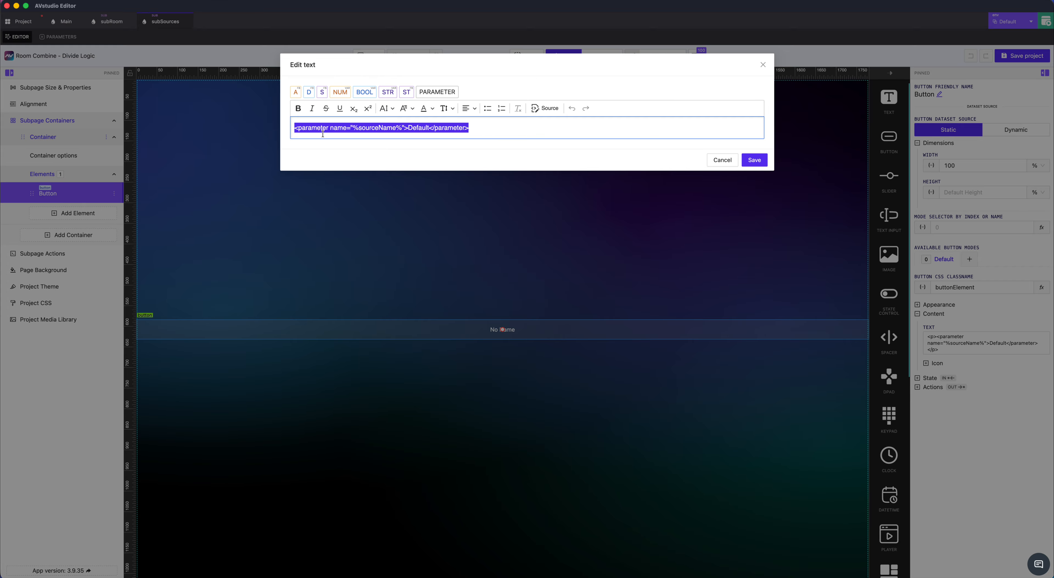
key("BackSpace")
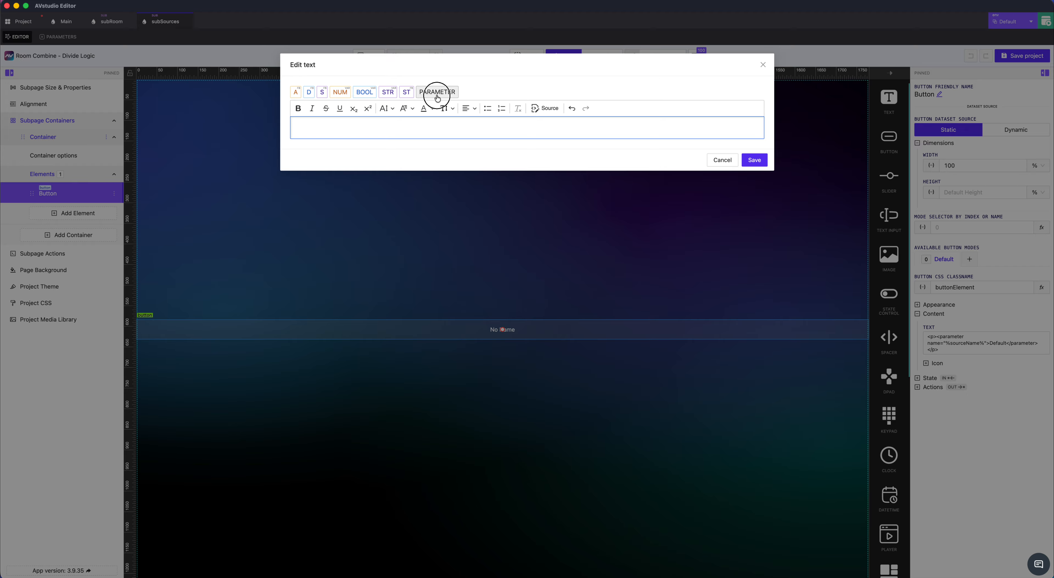
left_click(438, 93)
left_click(175, 198)
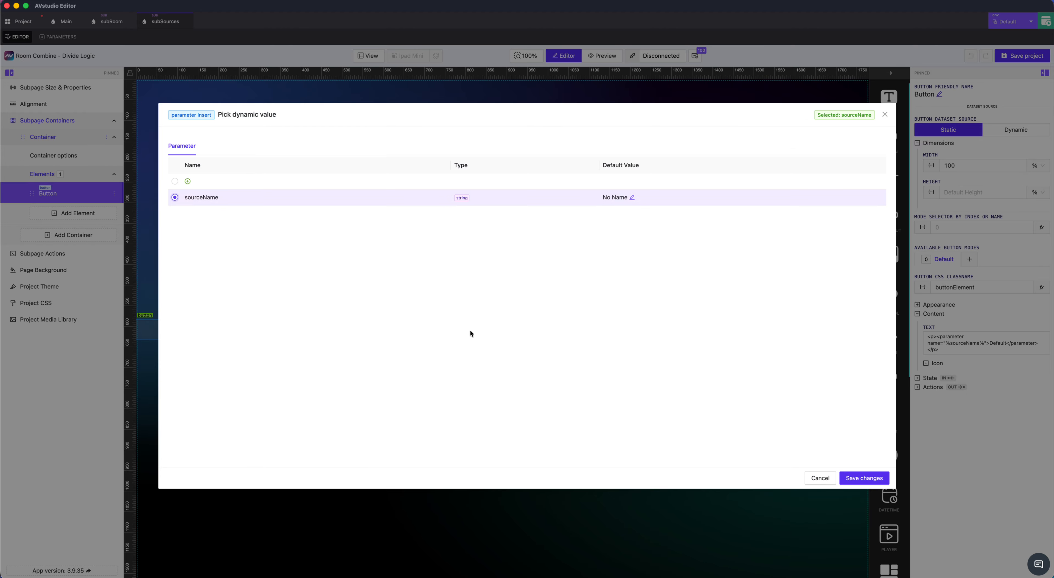
left_click(864, 478)
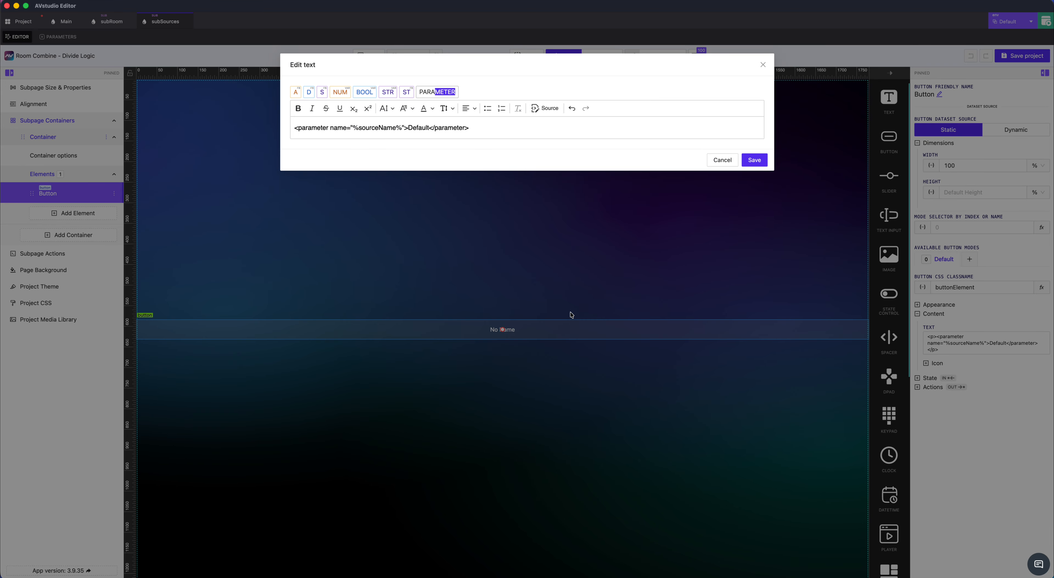
left_click(758, 163)
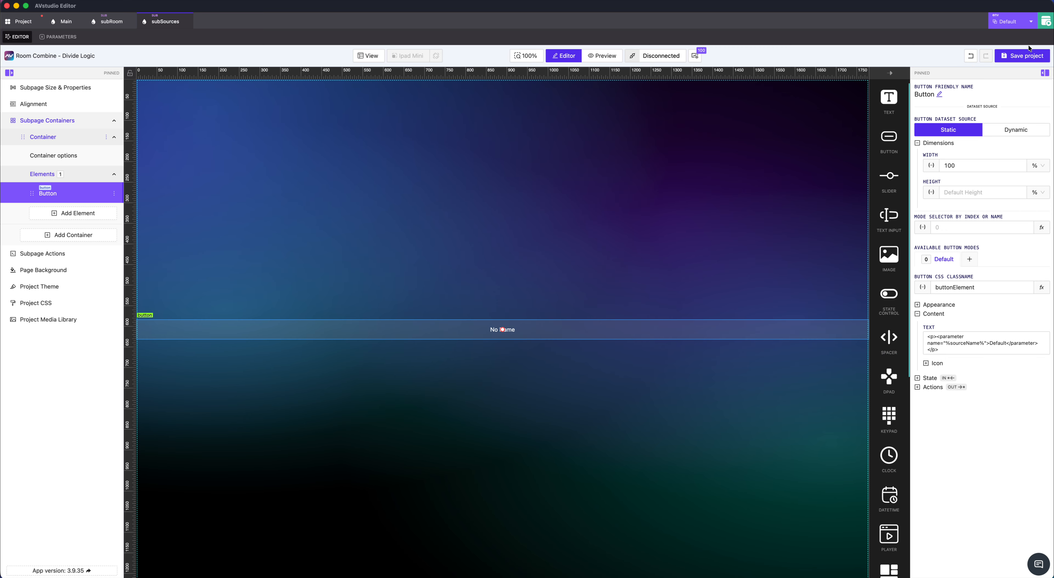
left_click(1028, 58)
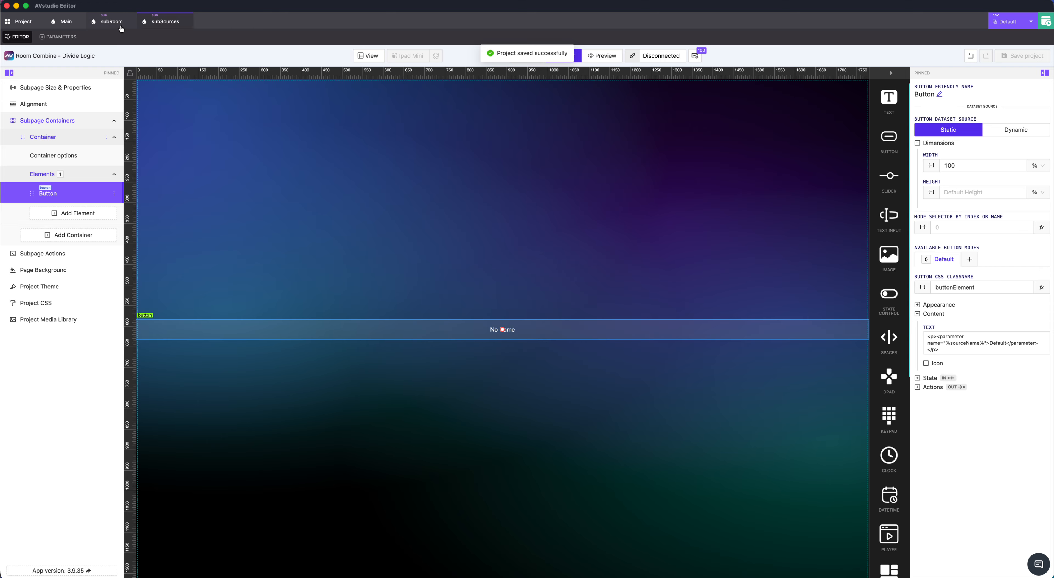
Close the subSources and subRoom subpages and return to the Main page
left_click(190, 22)
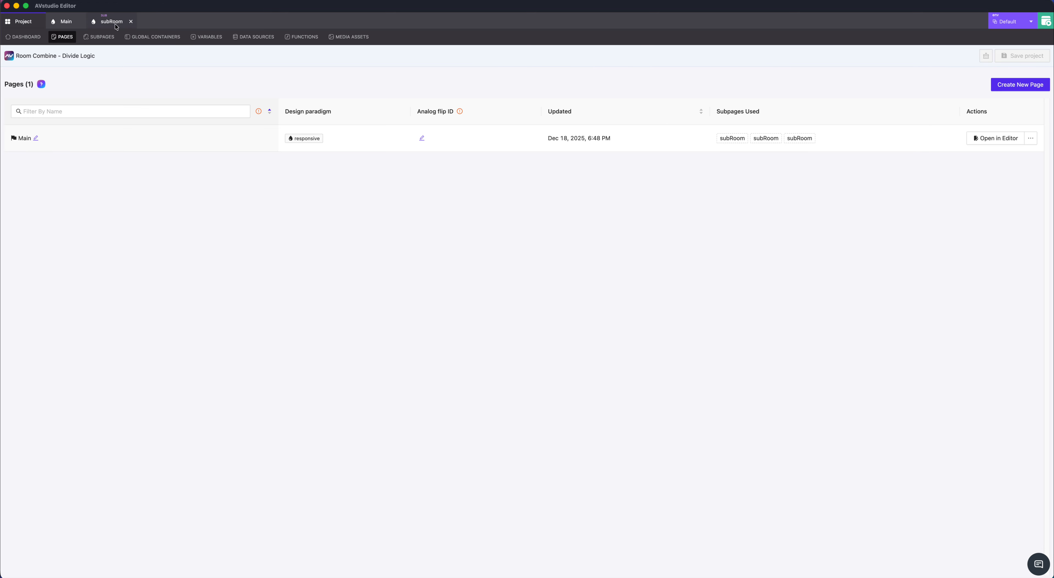
left_click(115, 24)
left_click(131, 22)
left_click(67, 24)
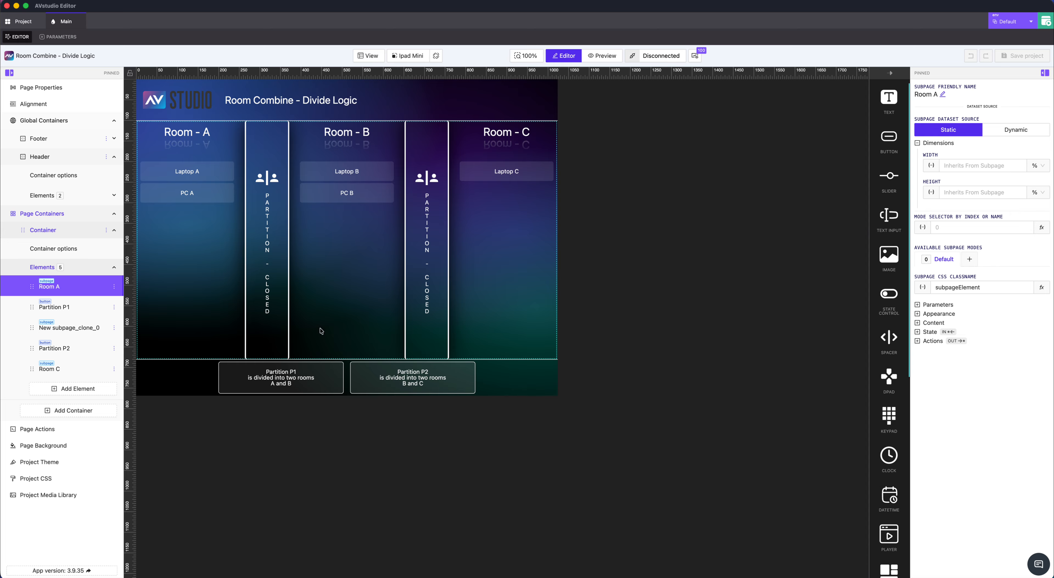
Examine the Simulate Partition State action on the Partition P1 button and close it without changes
left_click(275, 236)
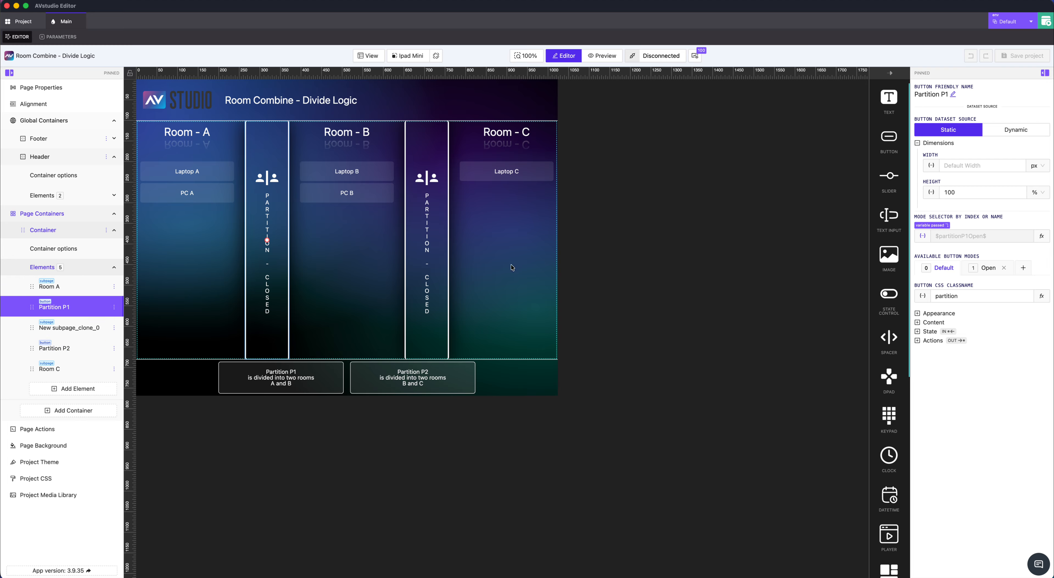
left_click(936, 343)
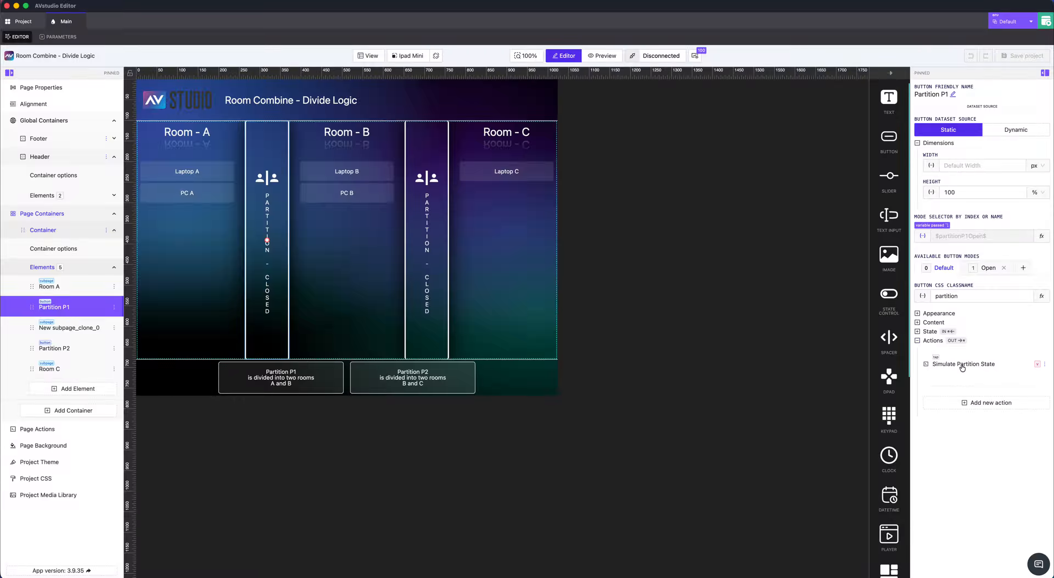
left_click(1045, 363)
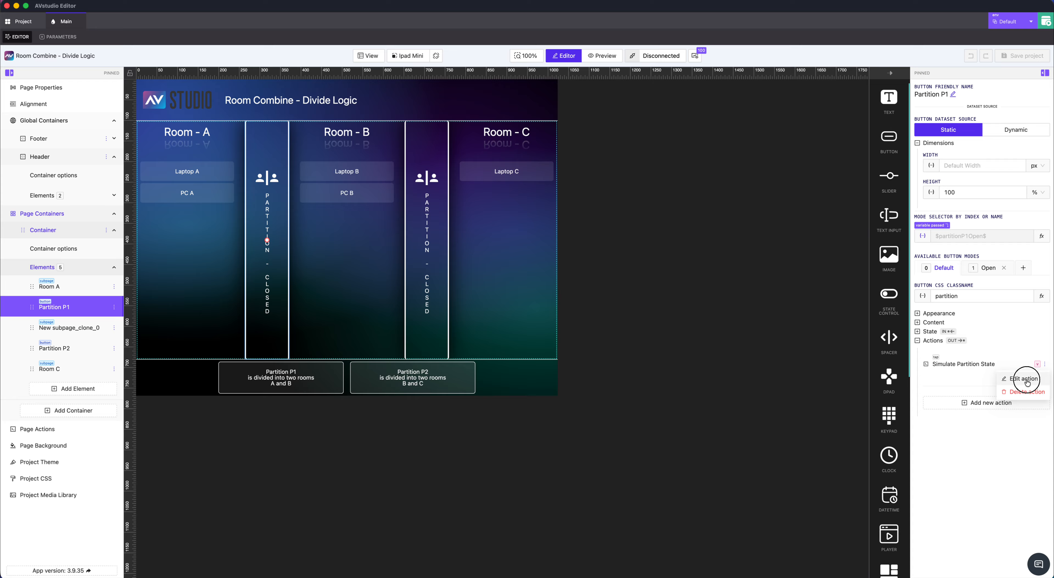
left_click(1024, 378)
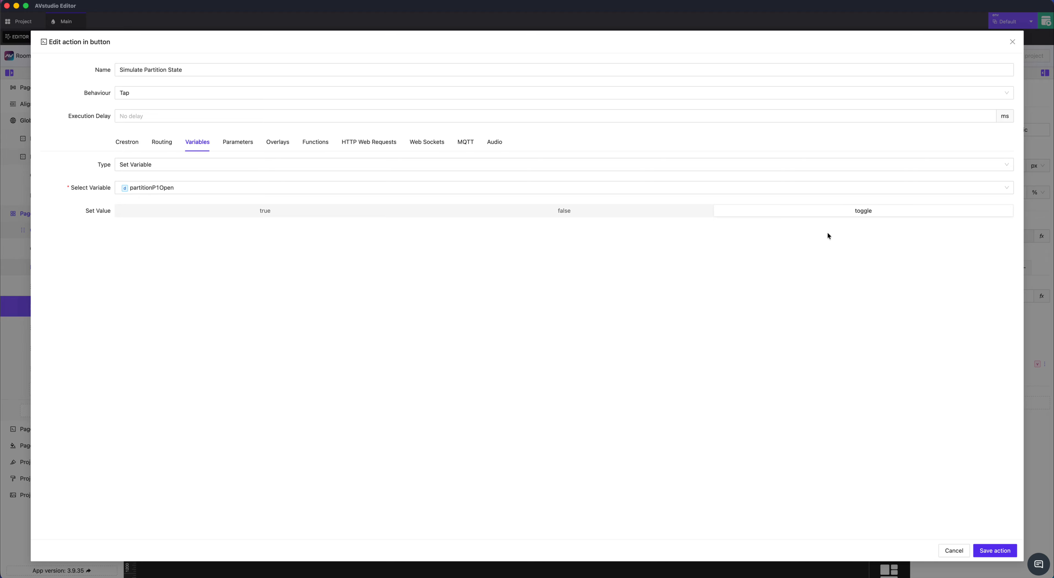
left_click(955, 550)
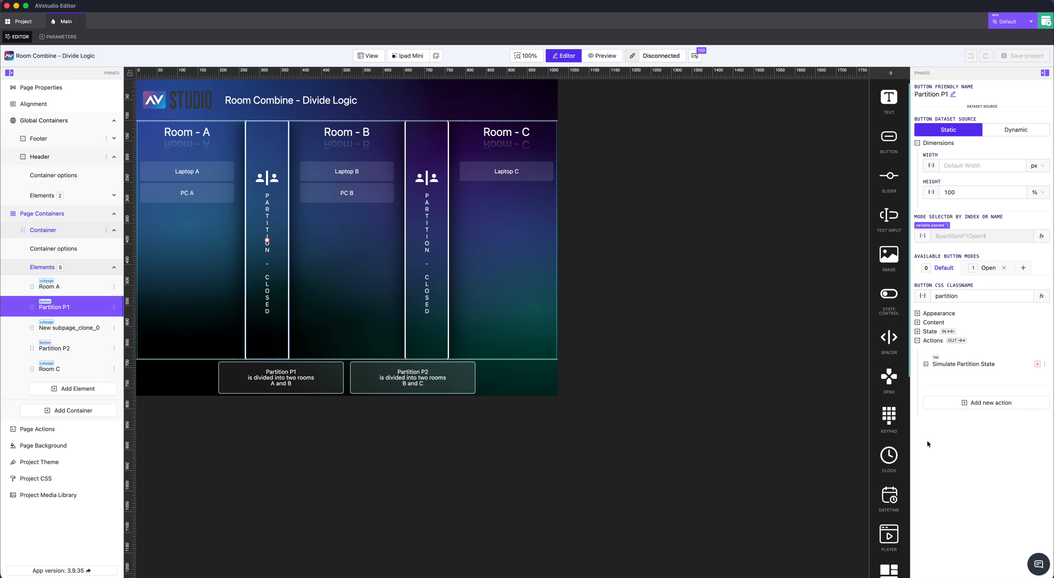
Start a new action for Partition P1, view its MQTT and Crestron settings, and discard it
left_click(975, 408)
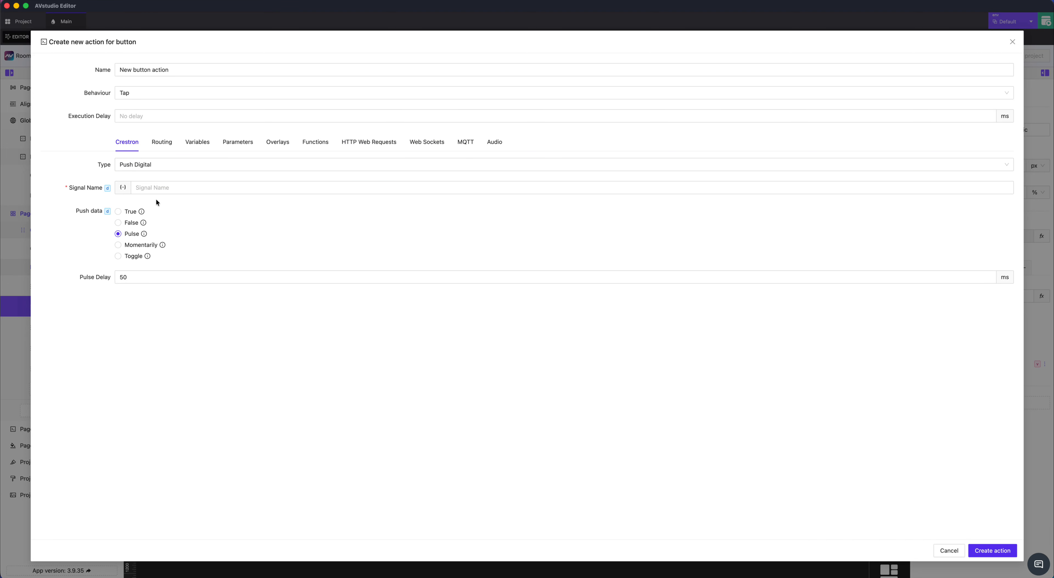
left_click(465, 144)
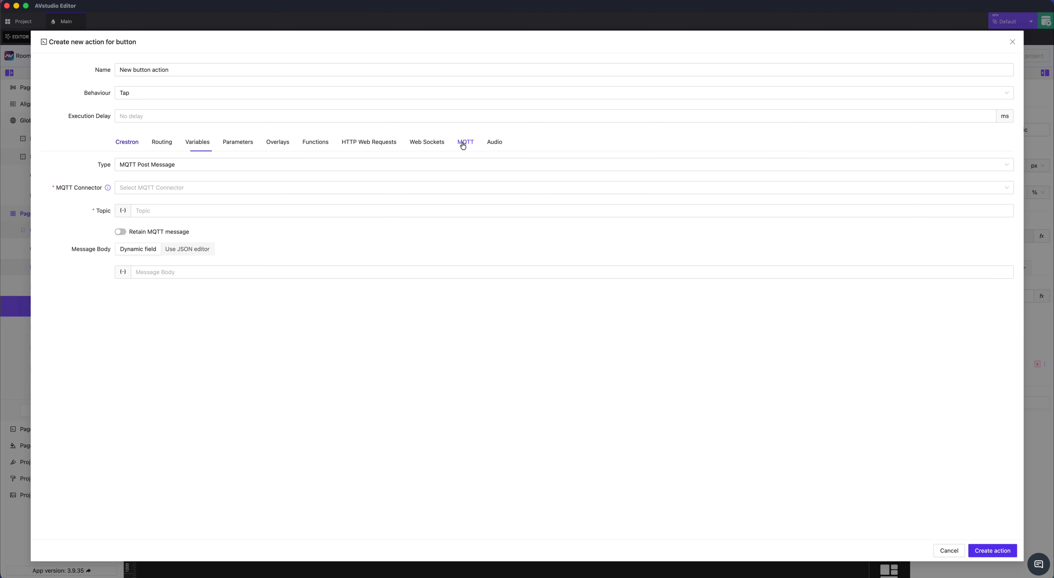
left_click(127, 143)
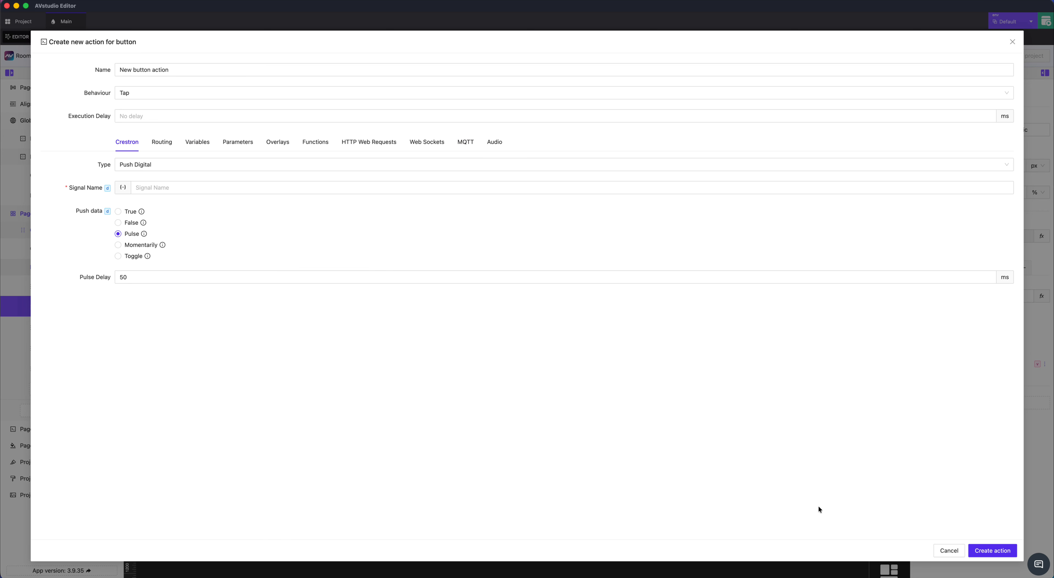
left_click(948, 550)
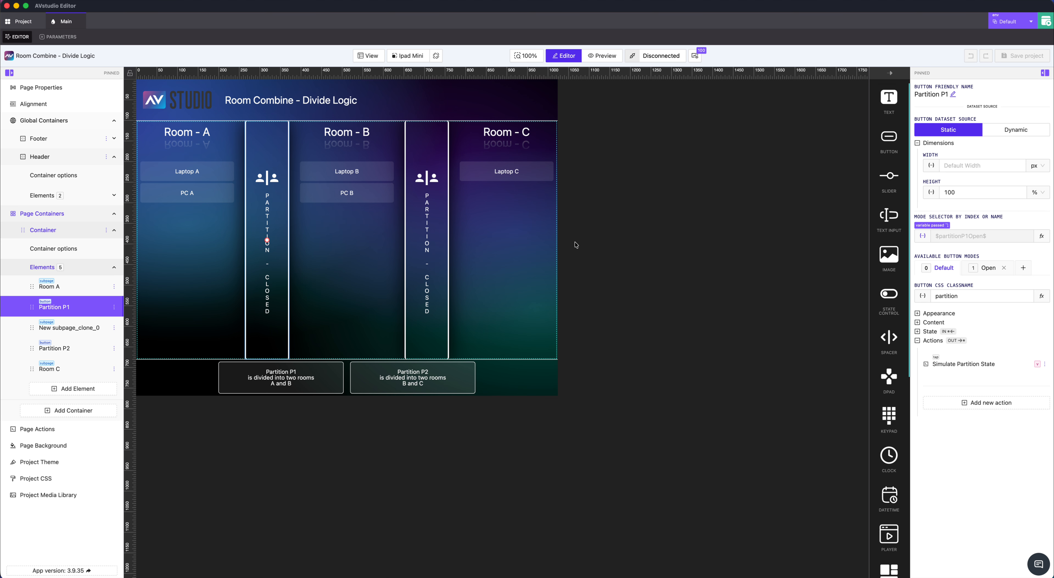
Try MQTT as the external value setter of the partitionP1Open project variable, check its connector choices, and set it back to None
left_click(21, 24)
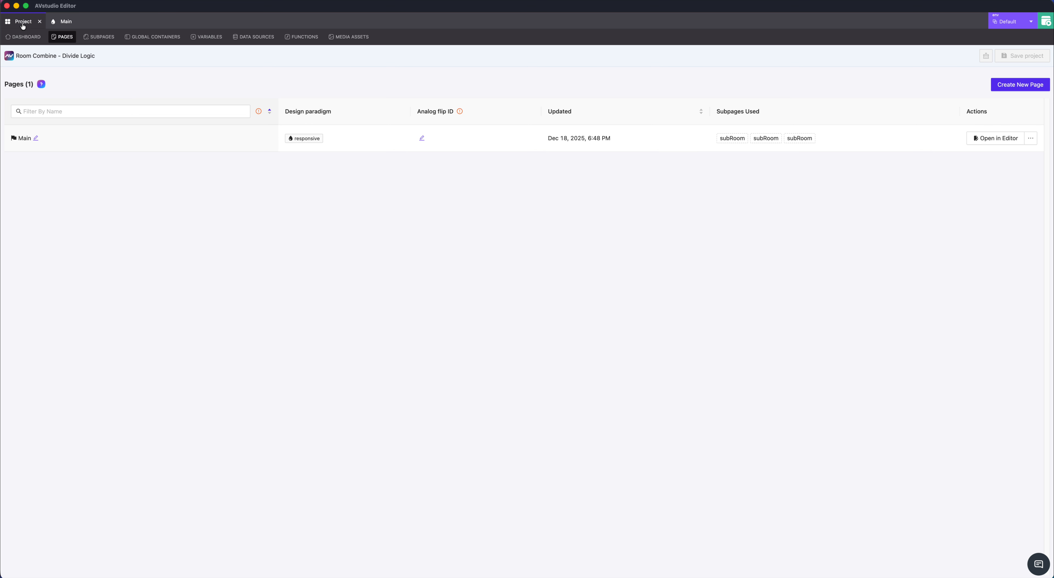
left_click(213, 40)
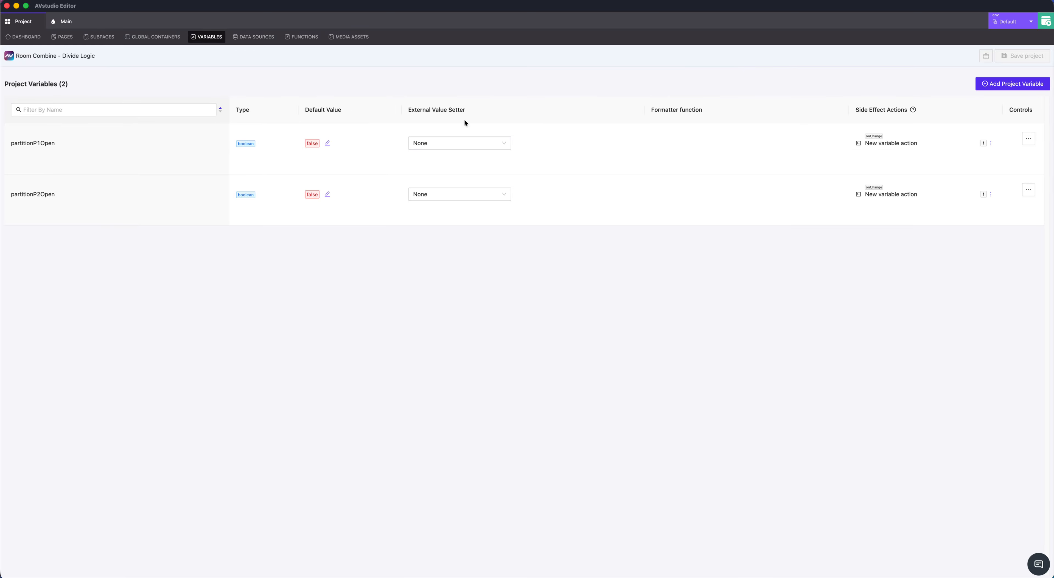
left_click(458, 143)
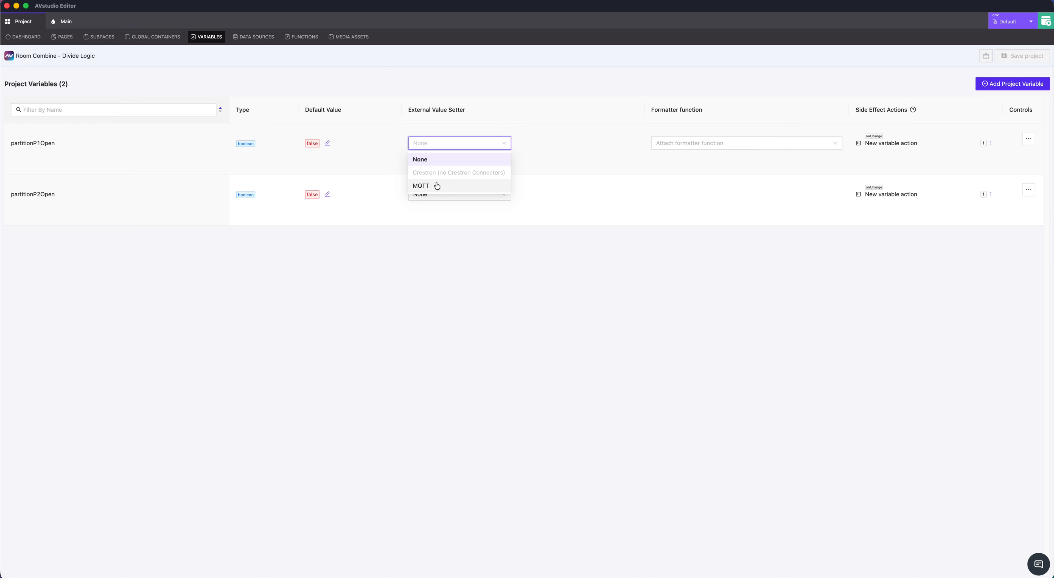
left_click(438, 185)
left_click(471, 161)
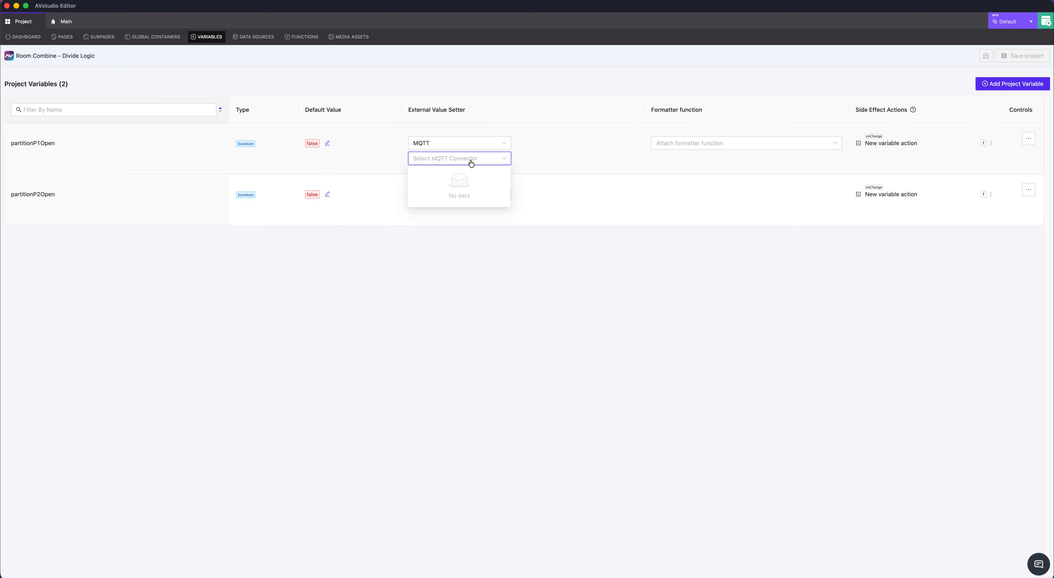
left_click(576, 178)
left_click(466, 146)
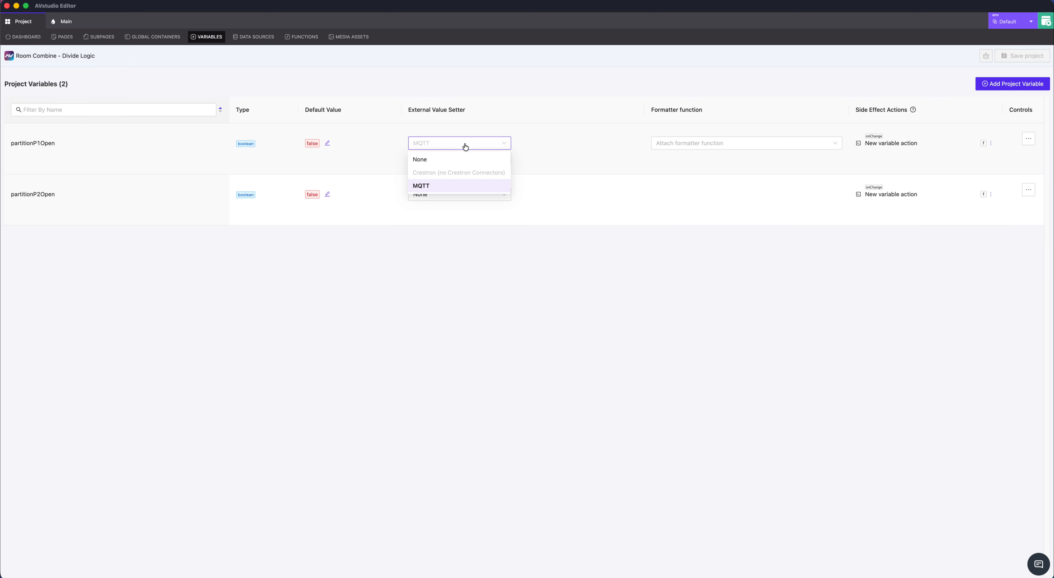
left_click(455, 159)
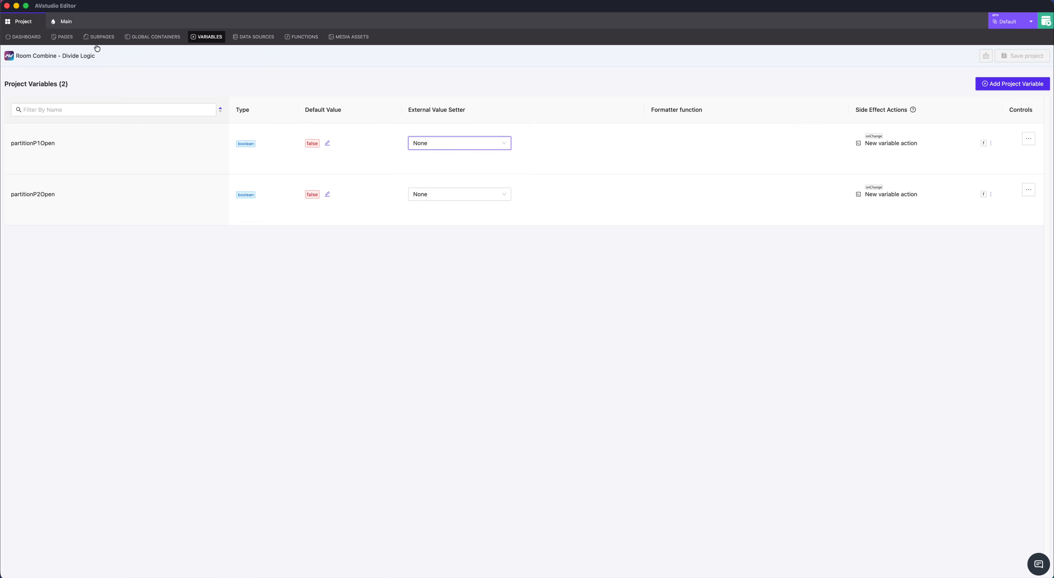
Preview the Main page and toggle Partition P1 open and closed again
left_click(64, 21)
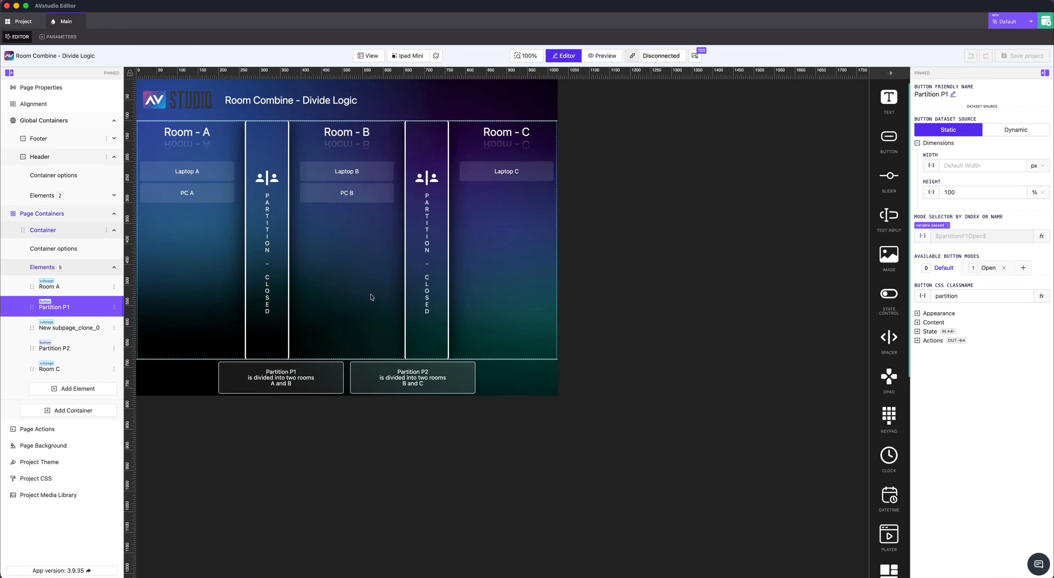
left_click(266, 270)
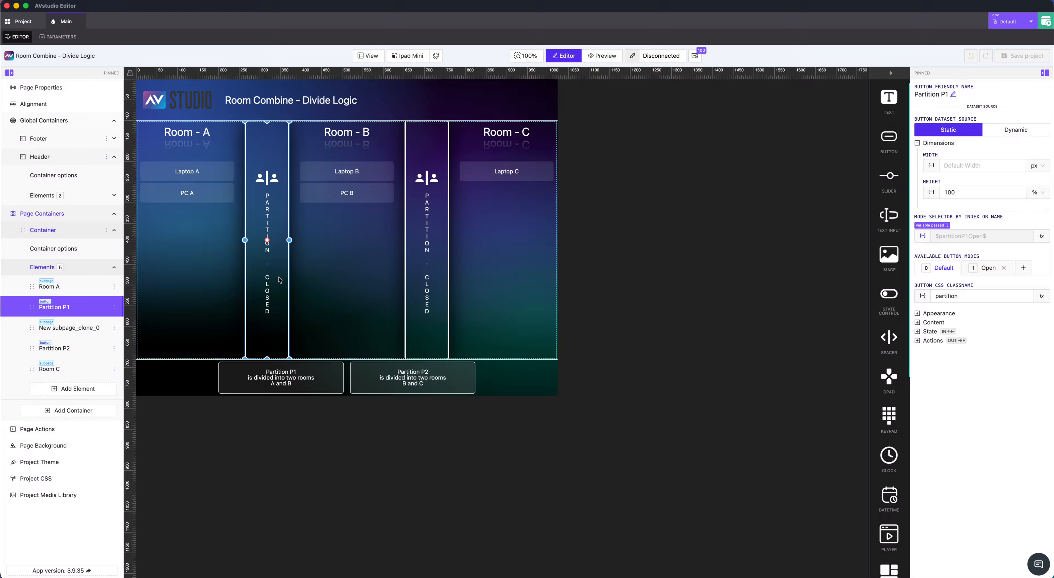
left_click(599, 57)
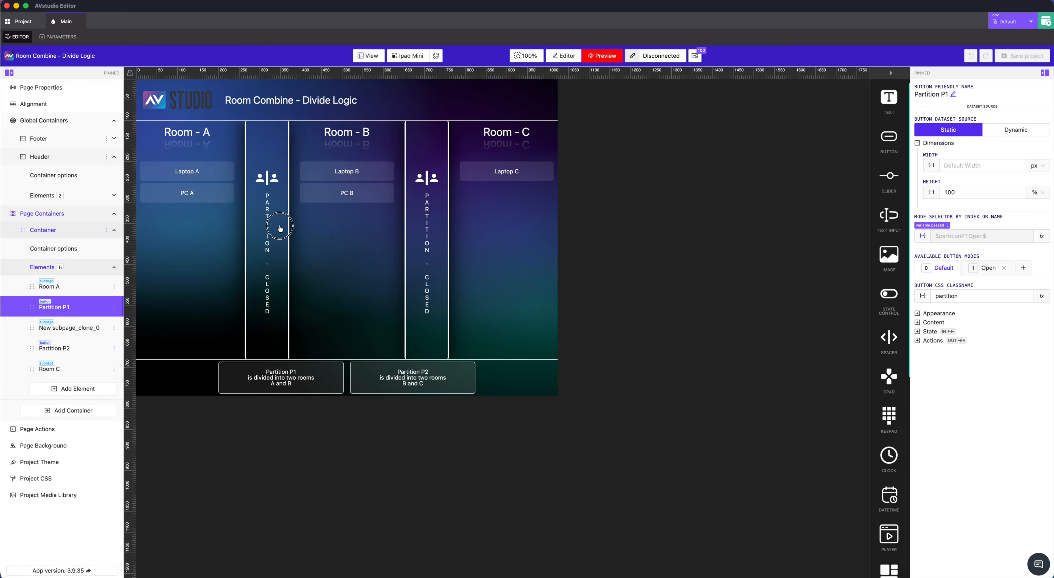
left_click(274, 233)
left_click(277, 248)
Leave the preview and compare Partition P1's Default and Open button modes, ending on Open
left_click(988, 274)
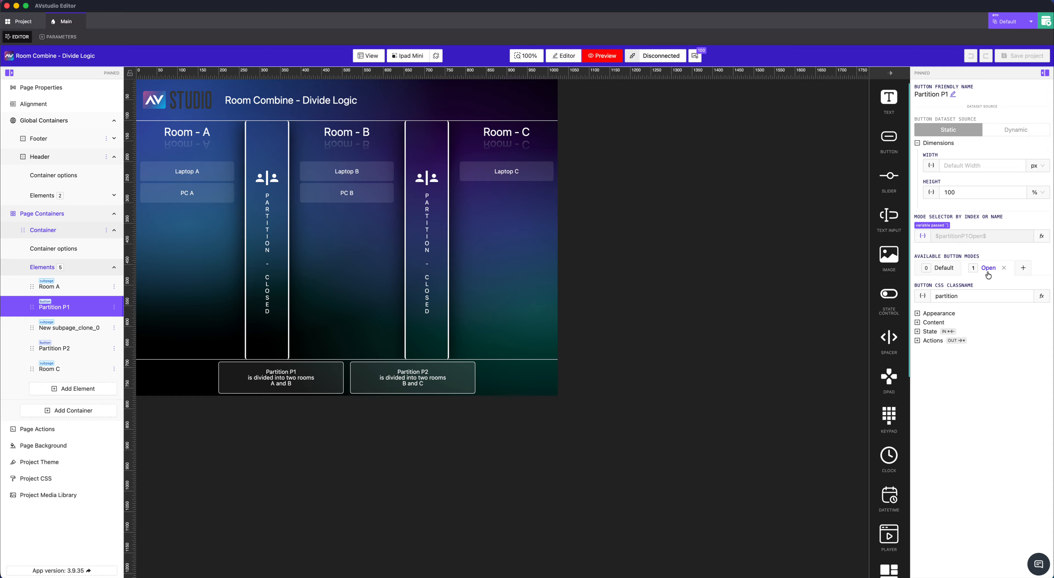
left_click(942, 268)
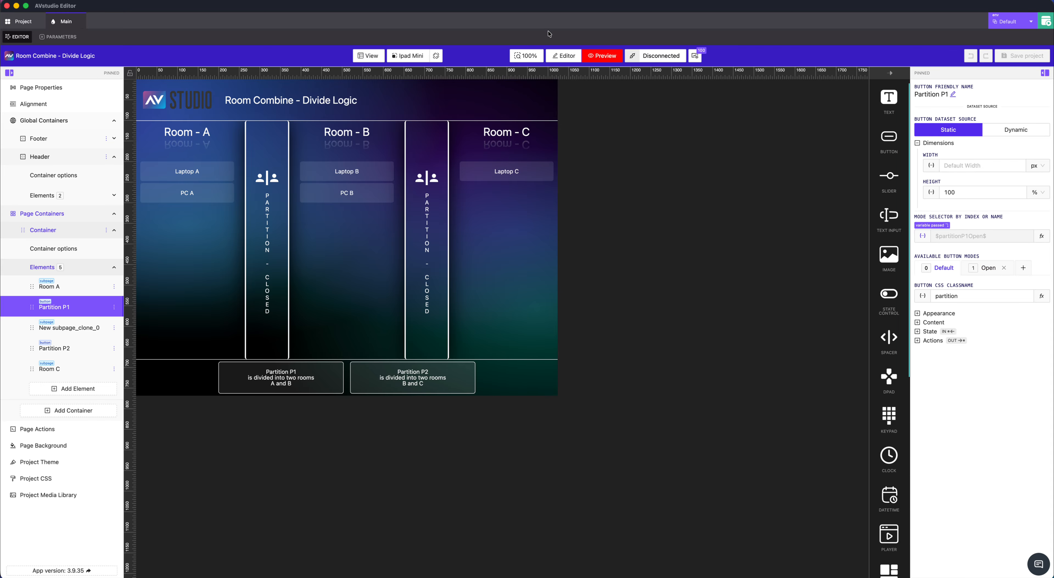
left_click(564, 56)
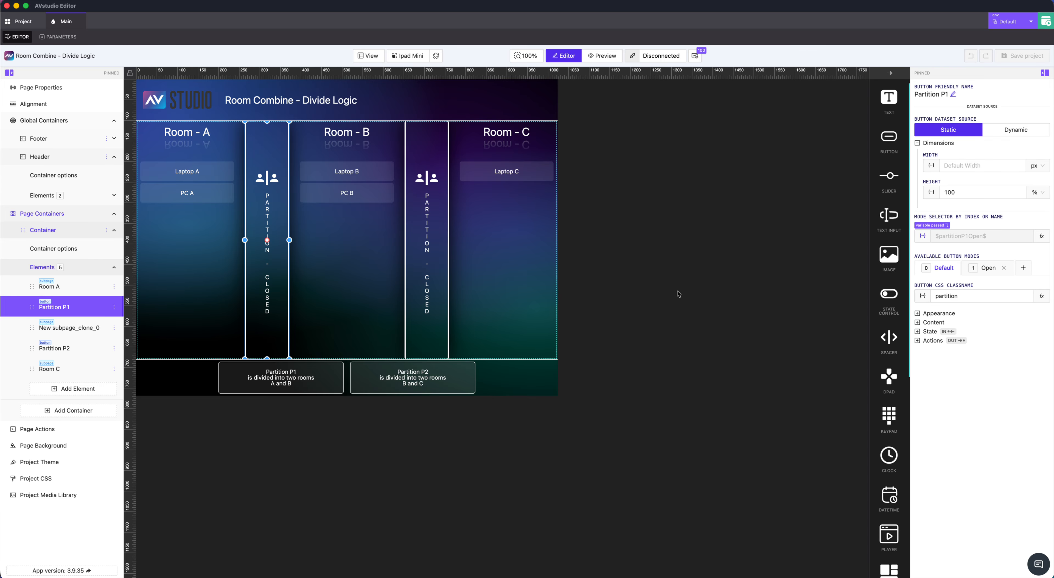
left_click(989, 273)
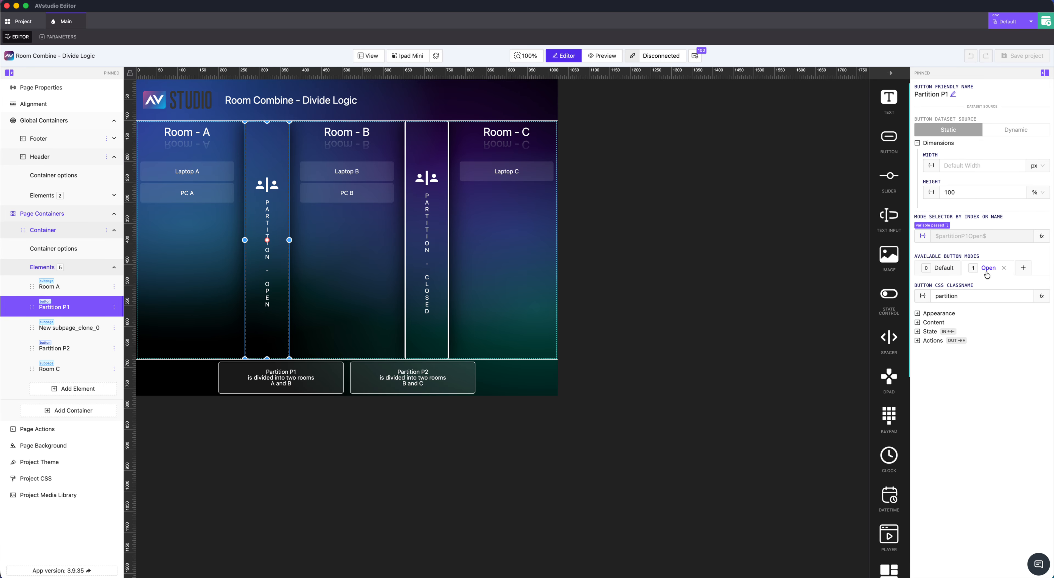
left_click(954, 273)
left_click(983, 272)
left_click(943, 273)
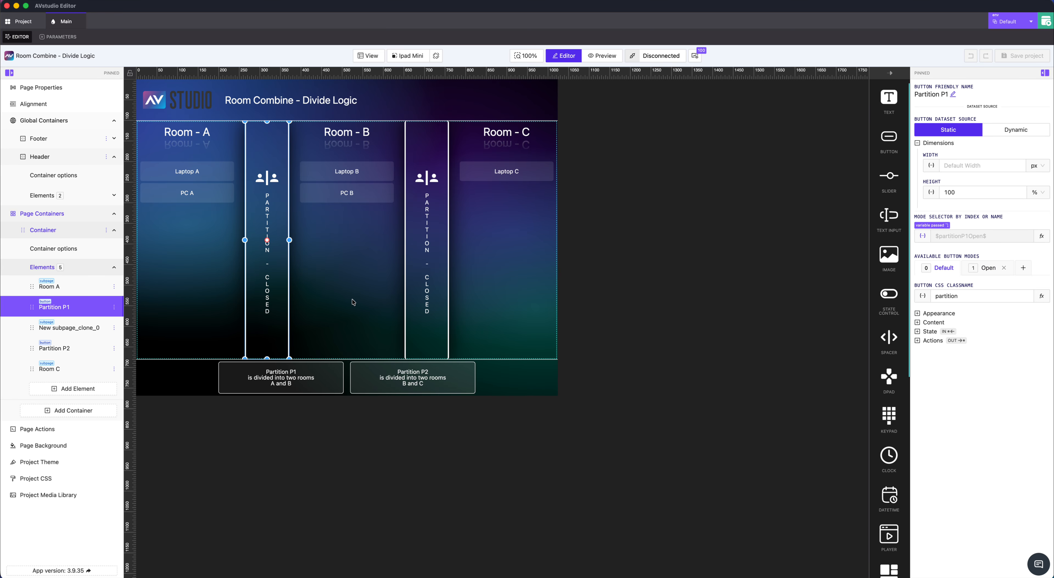
left_click(988, 267)
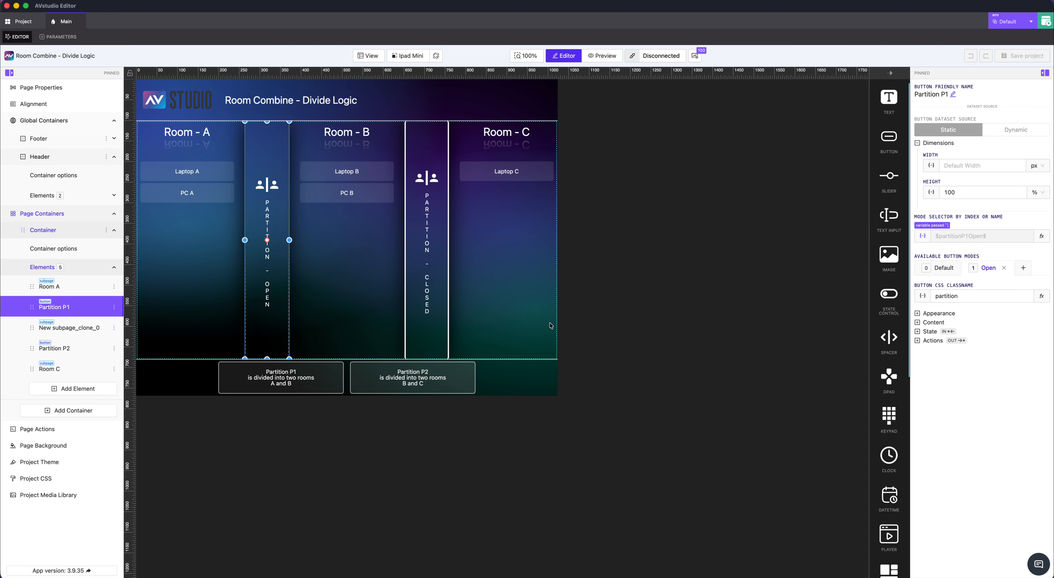
Check the dynamic variables offered for Partition P1's mode selector, cancel without changes, and select Partition P2 to view its mode selector
left_click(924, 237)
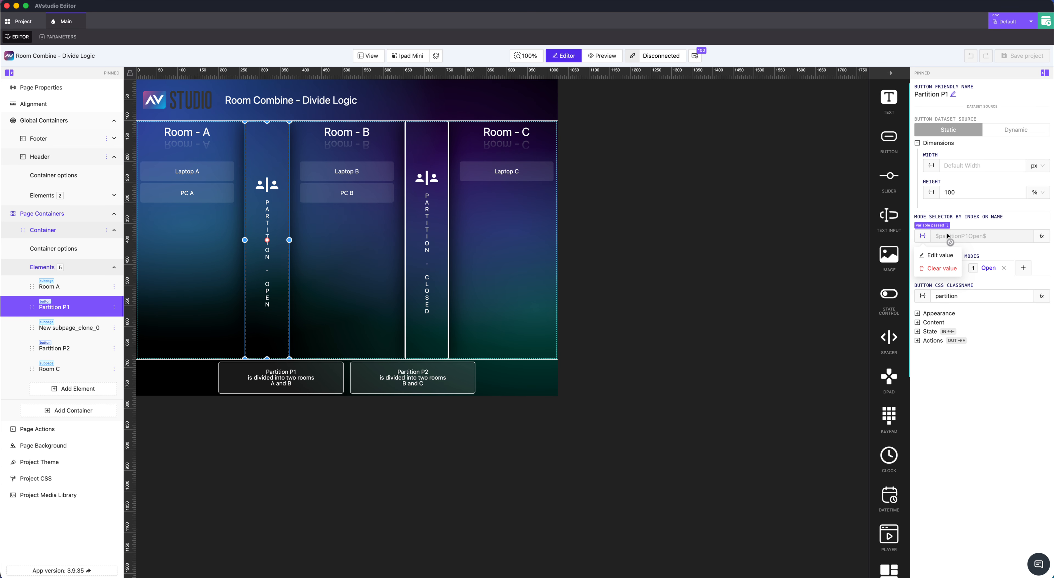
left_click(924, 235)
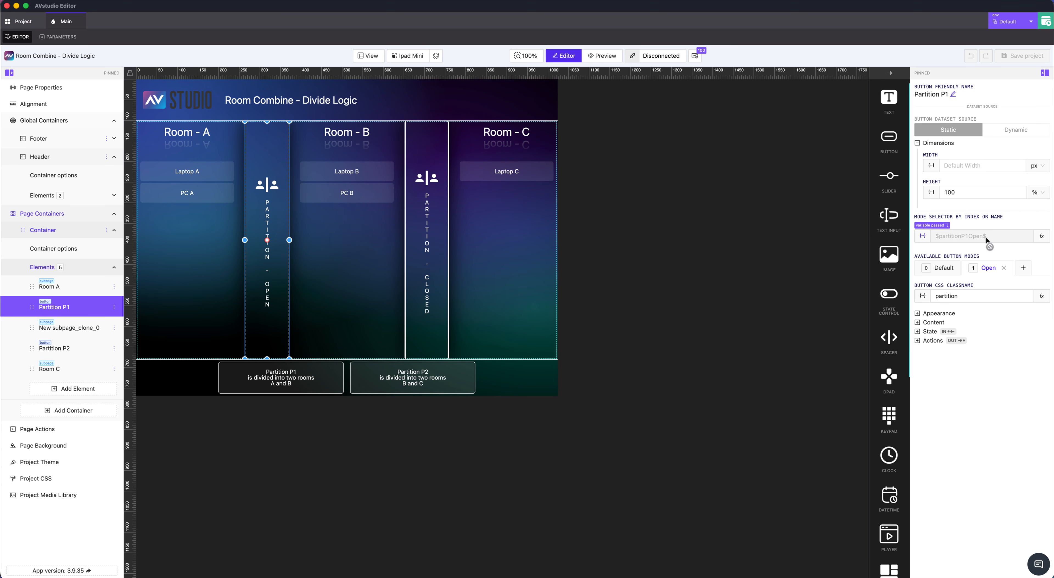
left_click(924, 236)
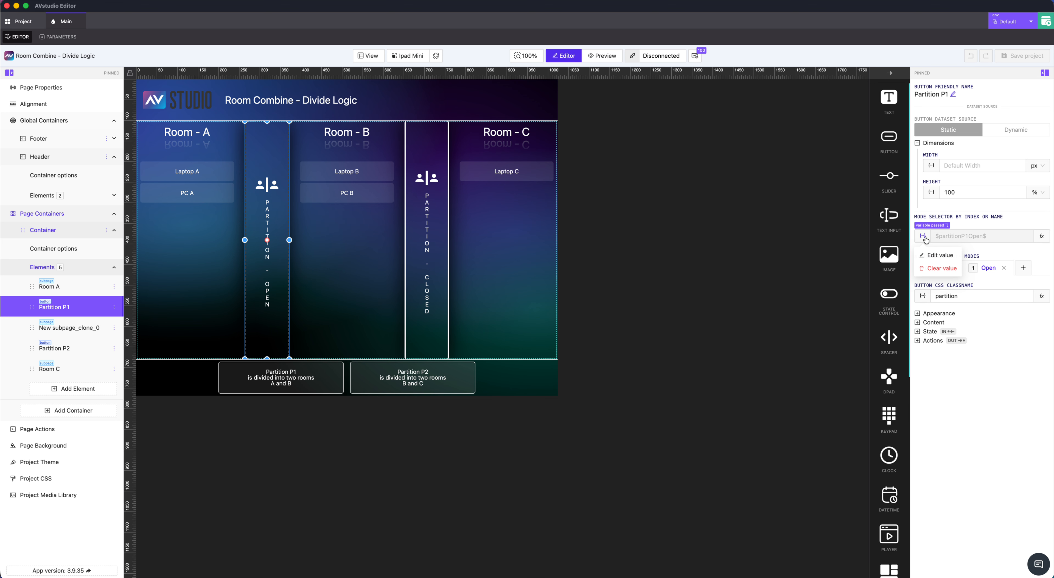
left_click(938, 255)
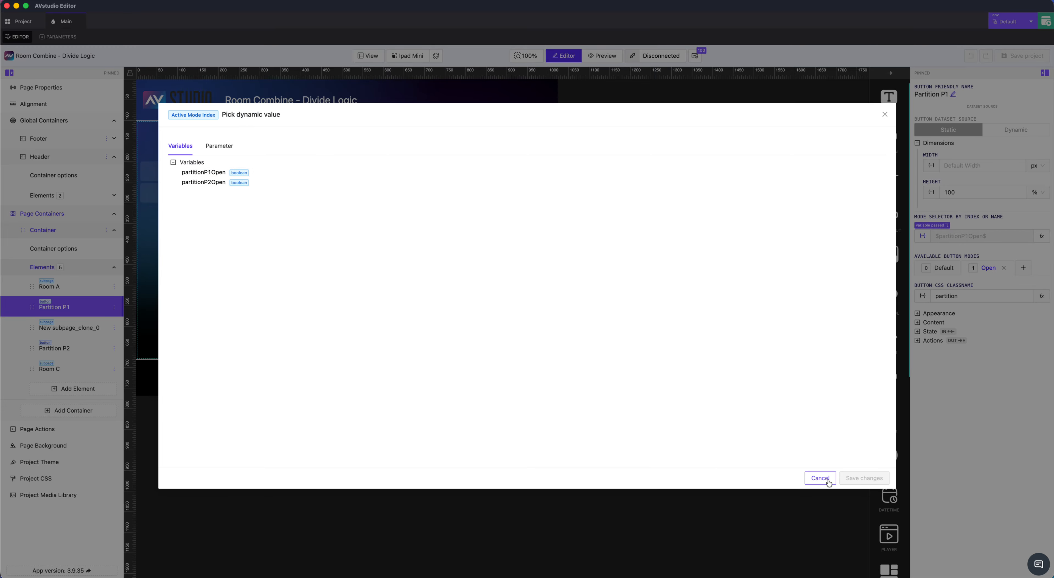
left_click(821, 478)
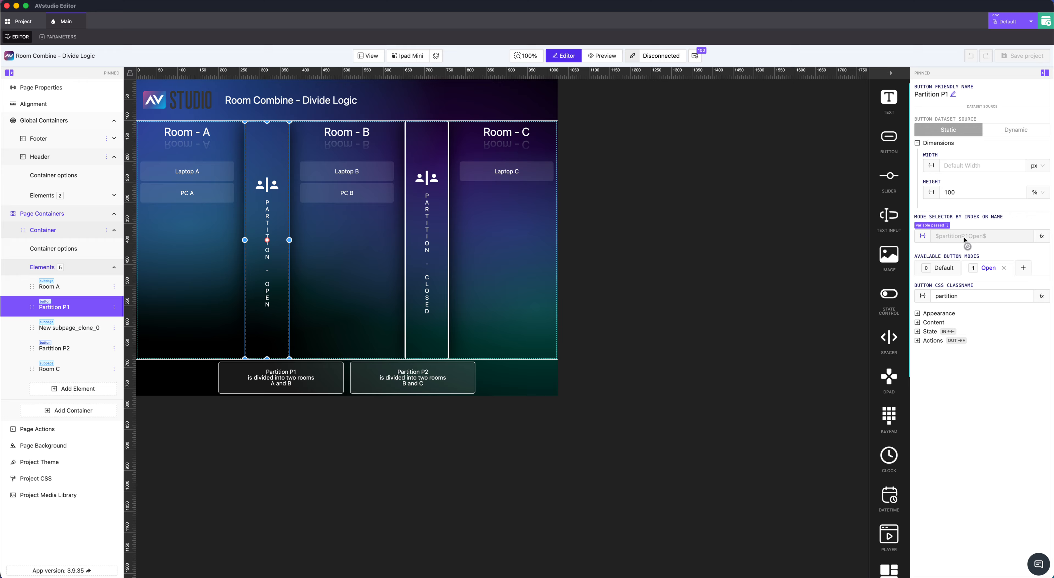
left_click(435, 253)
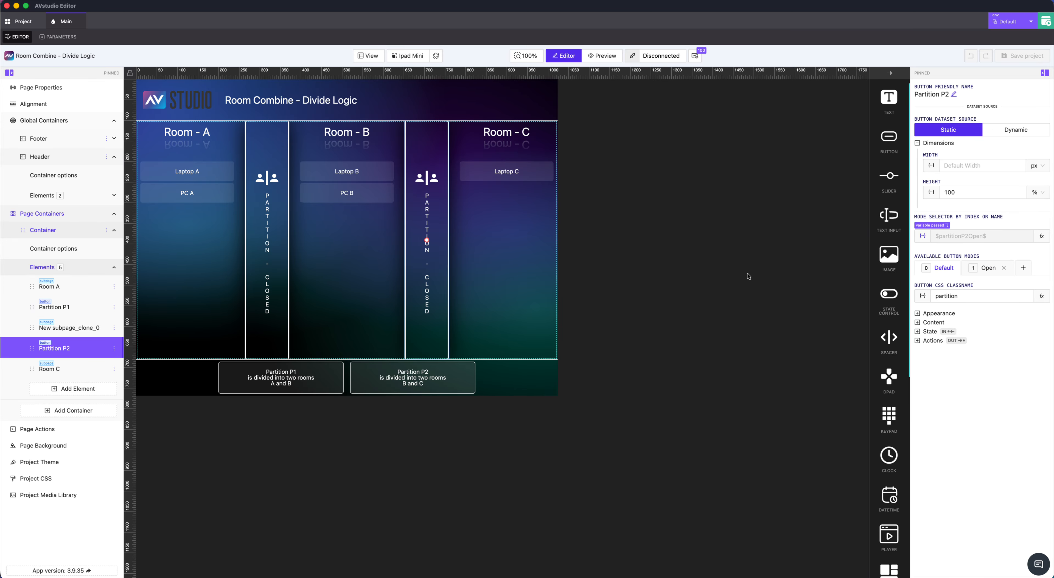